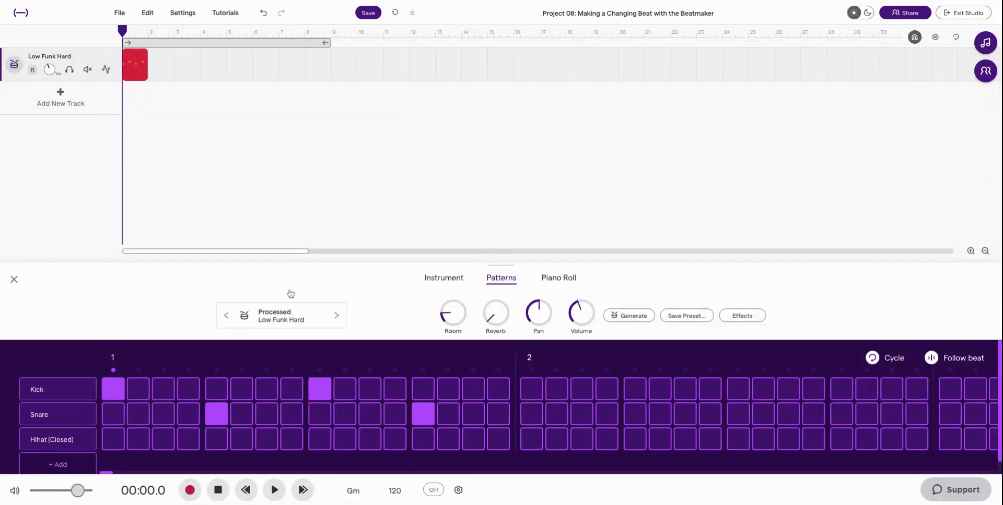
- Loop the Low Funk Hard drum region up to bar 9, add closed hi-hats on every odd-numbered step, and preview the beat
drag(142, 52, 329, 52)
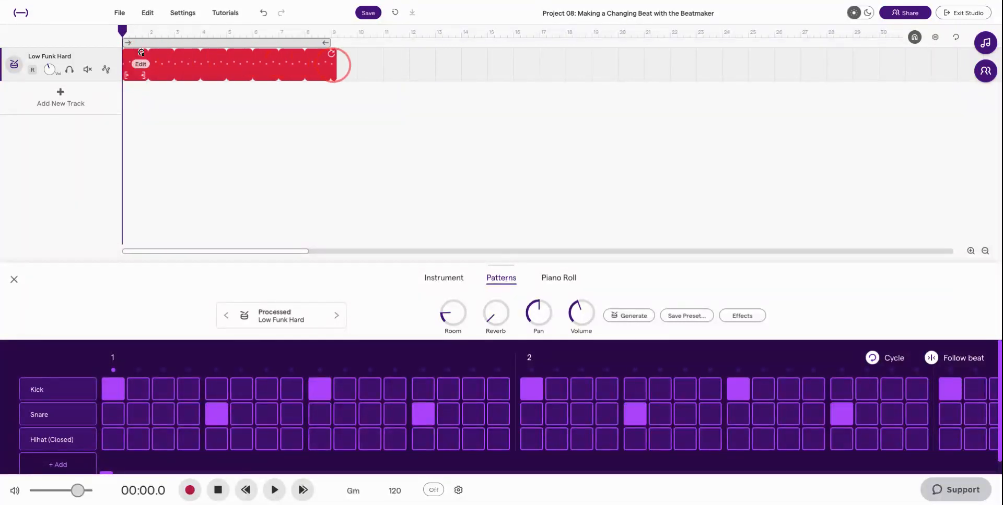
click(112, 439)
click(168, 442)
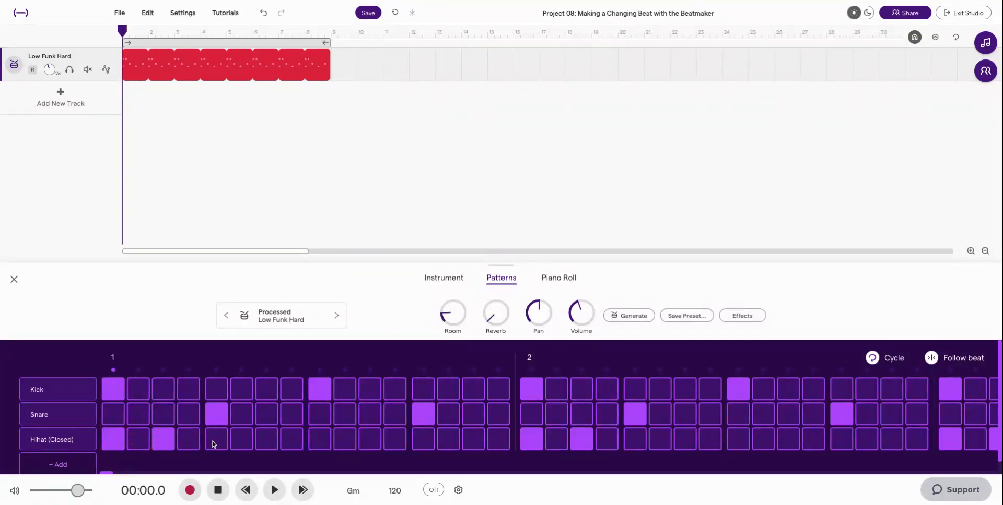
click(217, 440)
click(266, 440)
click(320, 439)
click(369, 441)
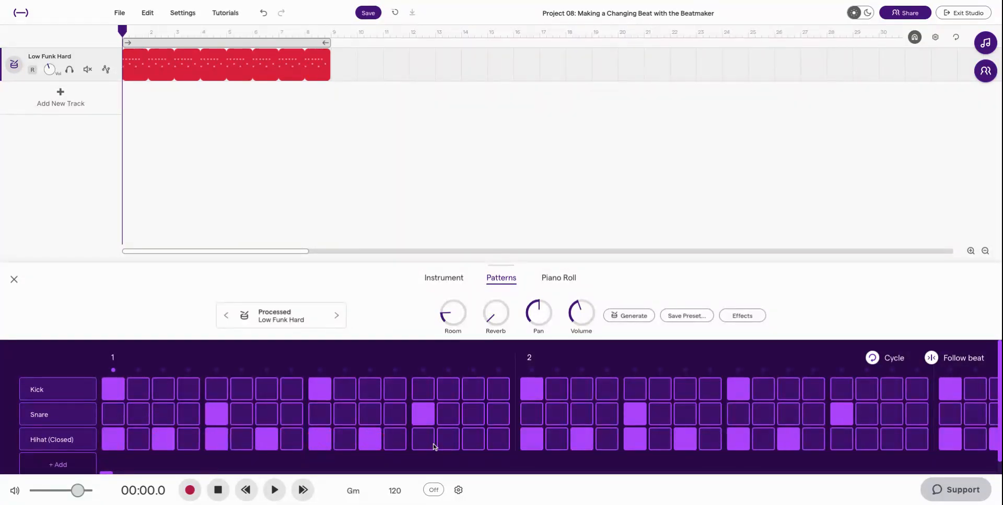
click(430, 444)
click(475, 440)
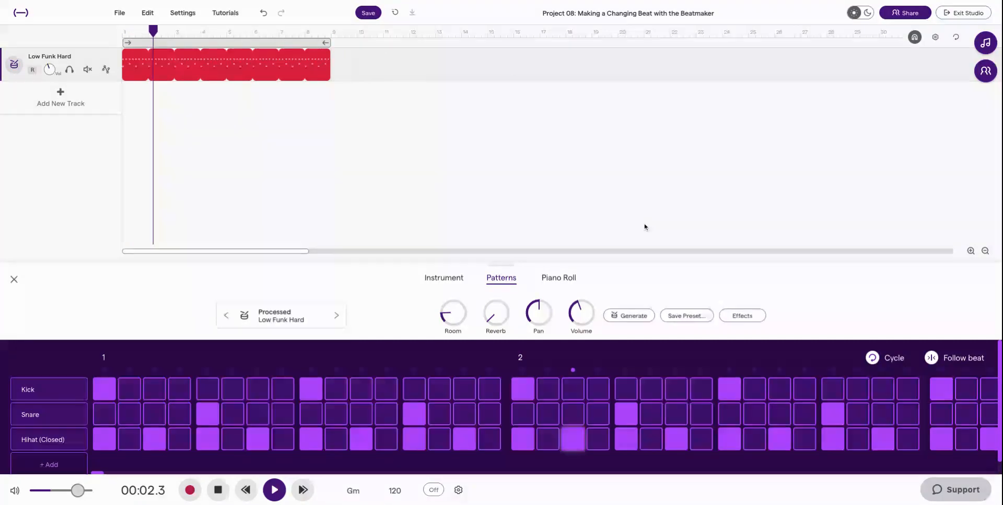
key(space)
- Remove the closed hi-hats from steps 1, 5, 9 and 13 so only the offbeat hi-hats remain
click(115, 435)
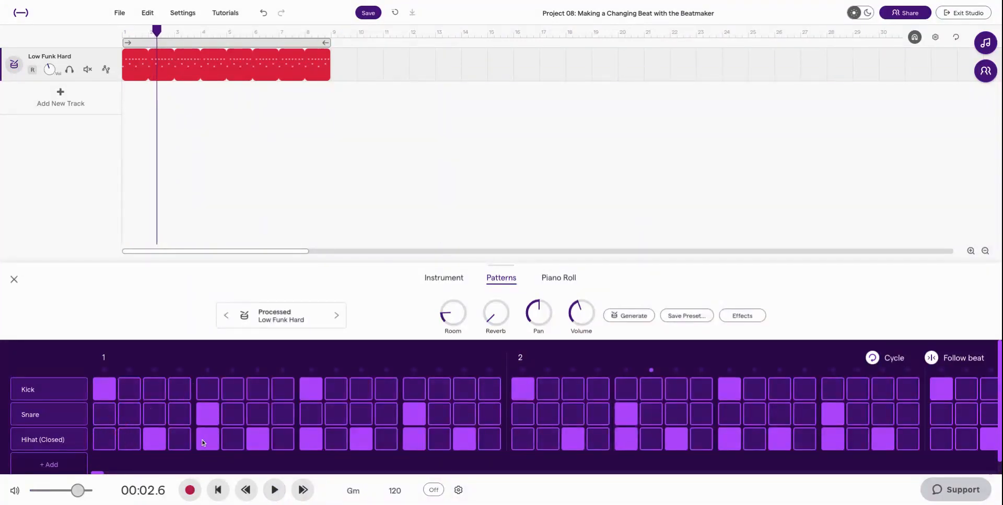
click(207, 439)
click(310, 440)
click(414, 440)
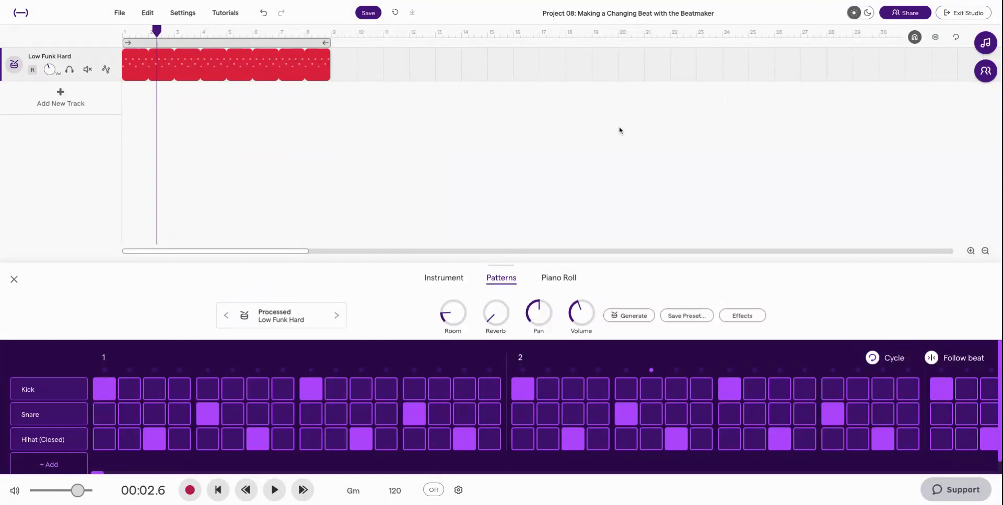
- Browse the Bass loops, preview Vertigo - Midnight Groove Bass, and add it as a new track
click(986, 42)
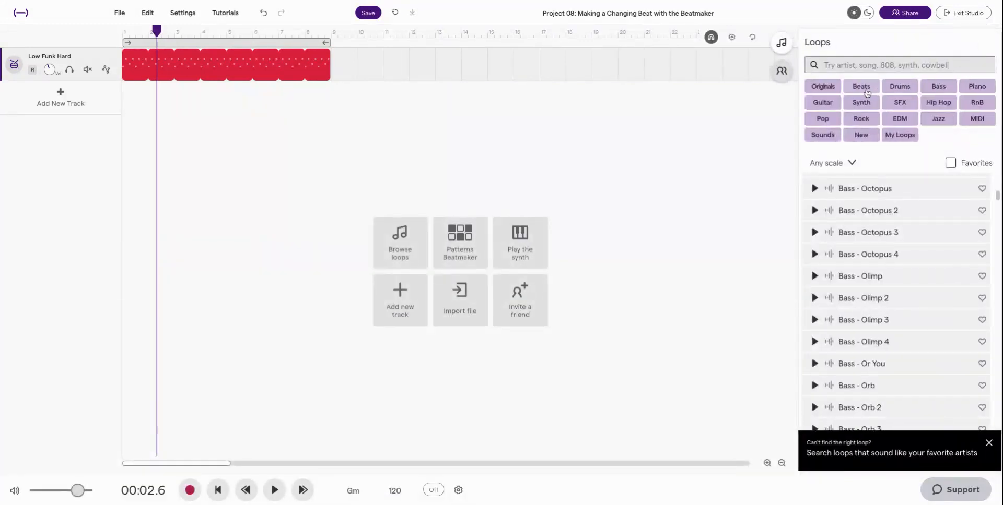
mouse_move(174, 63)
click(938, 86)
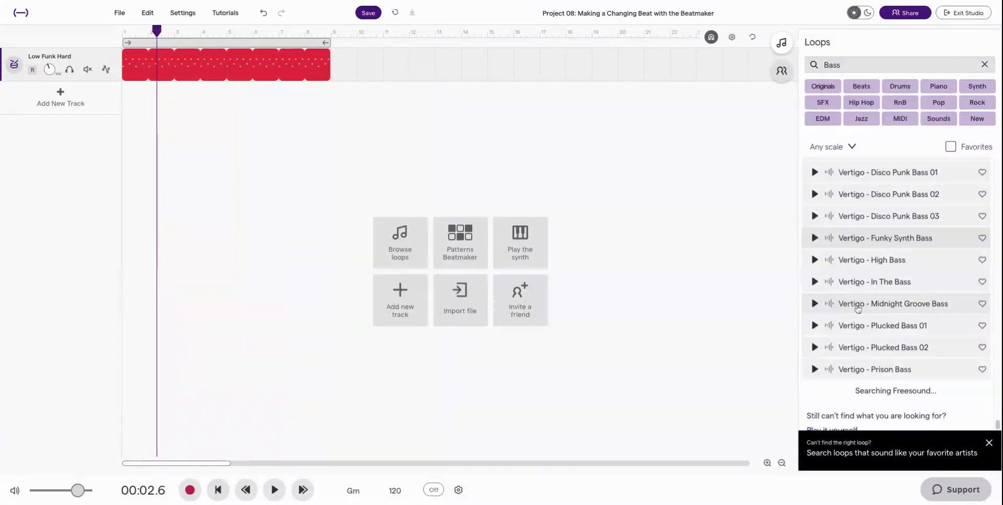
click(814, 304)
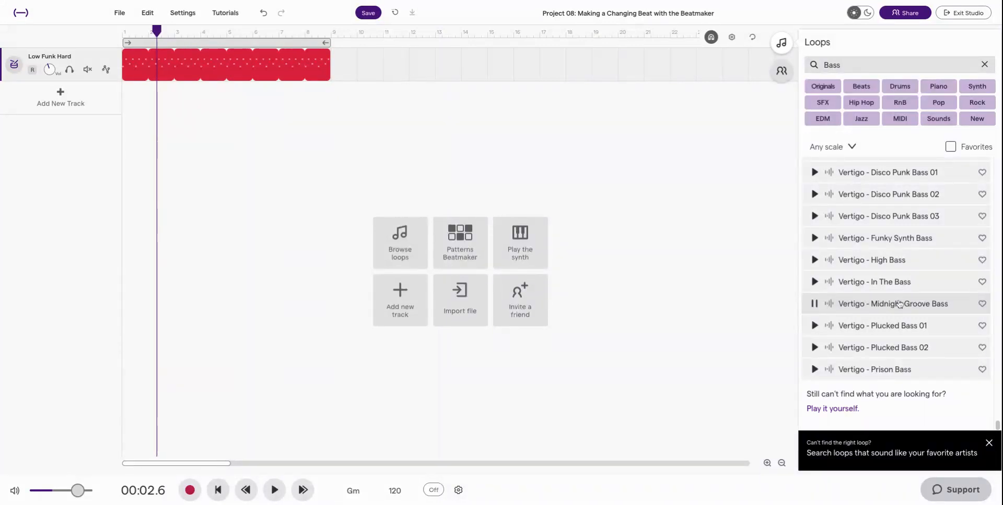
click(898, 304)
key(ctrl+d)
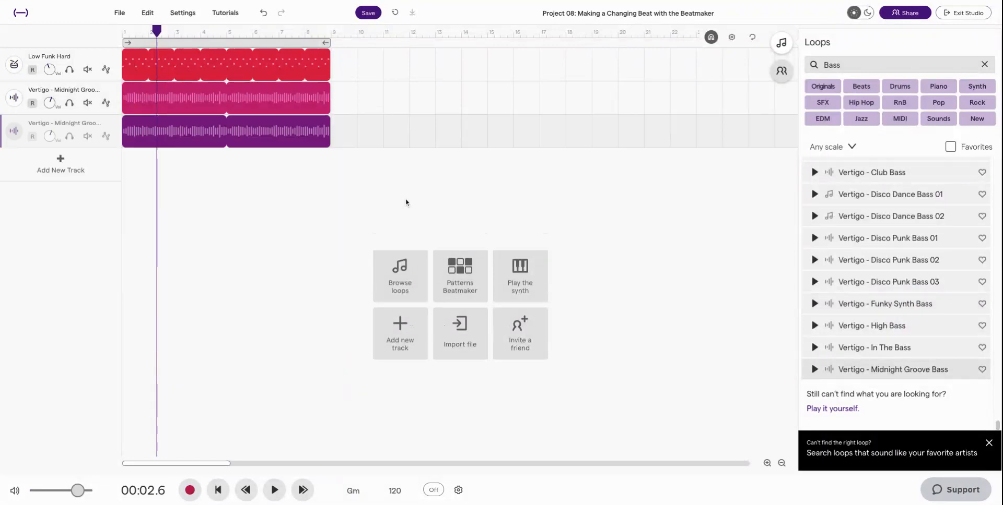
key(ctrl+z)
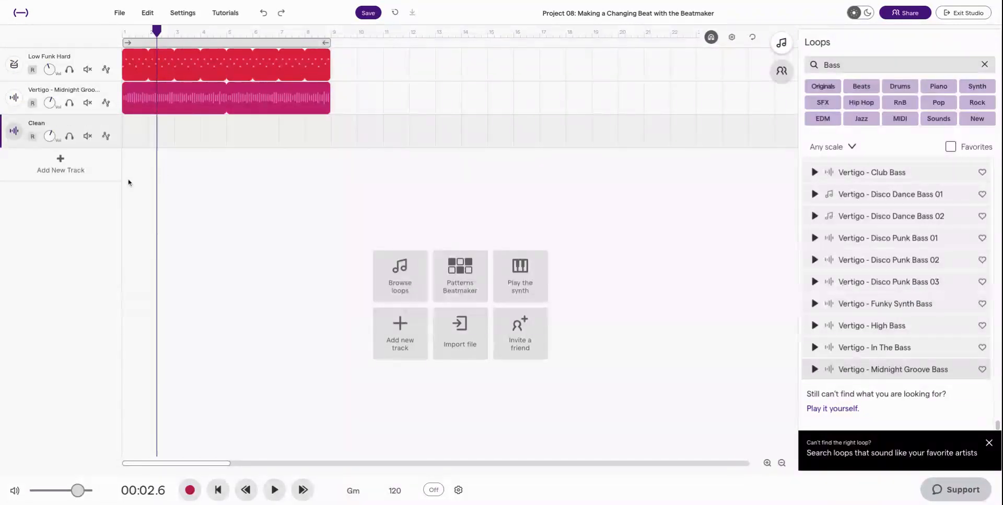
click(107, 125)
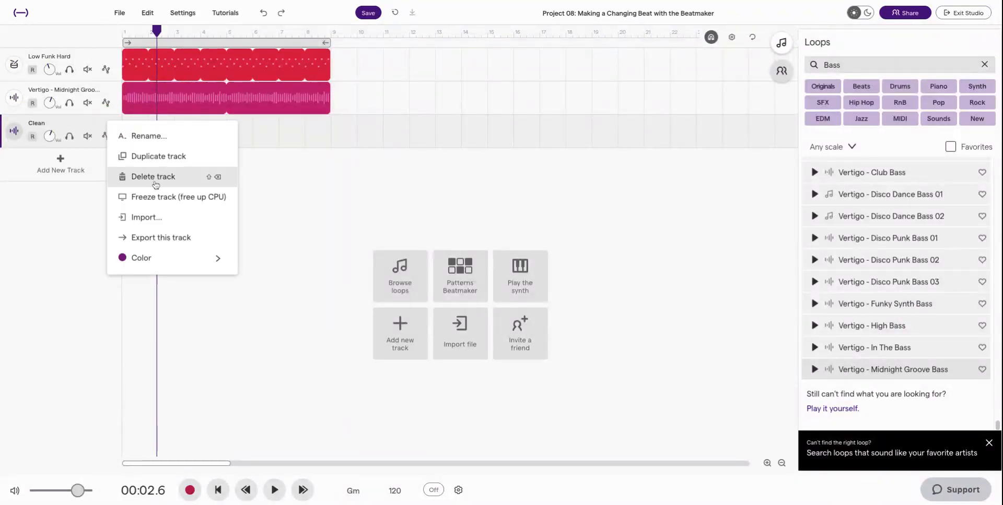
click(128, 176)
- Play back the drum beat with the bass loop and return to the project start with the loop library closed
key(space)
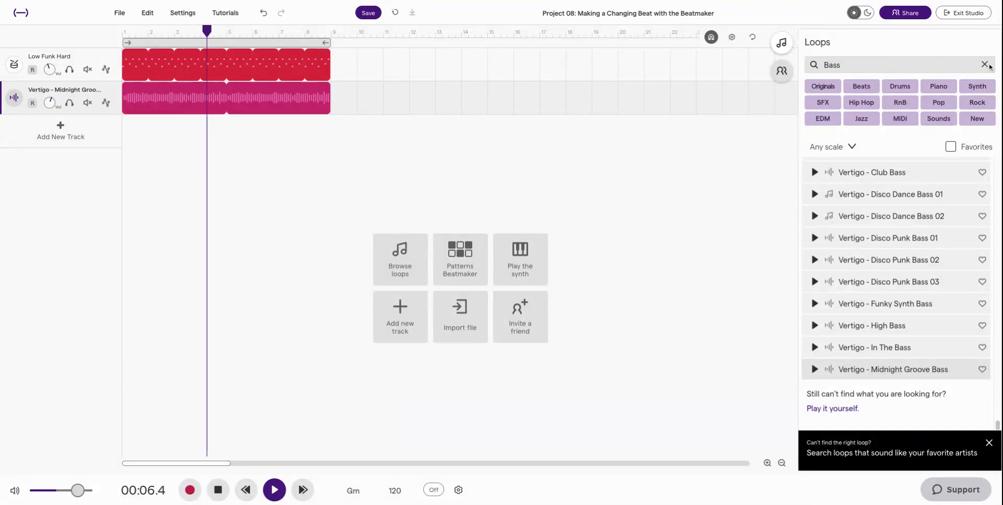
key(space)
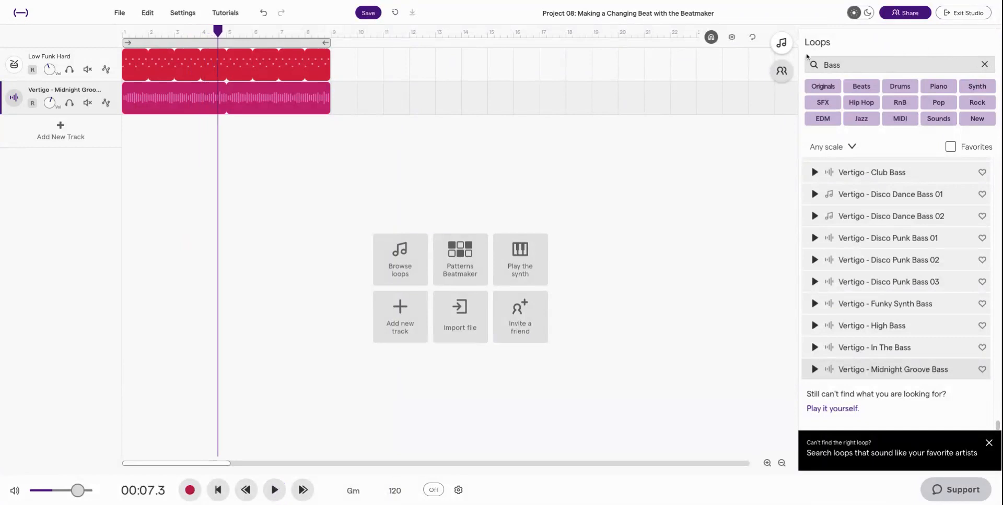
click(781, 45)
key(Left)
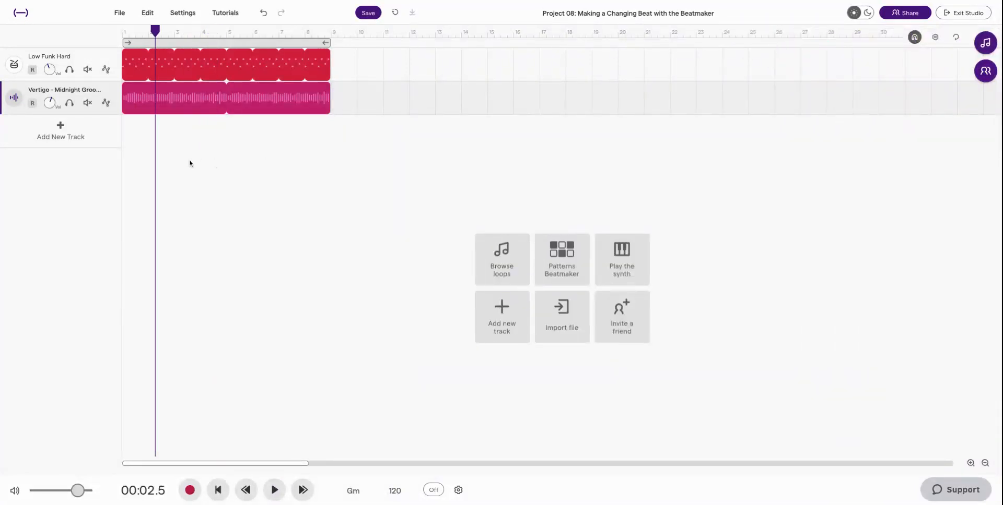
key(Home)
- Move the drum region to start at bar 5 and add a fade-in of about one and a half bars
mouse_move(174, 72)
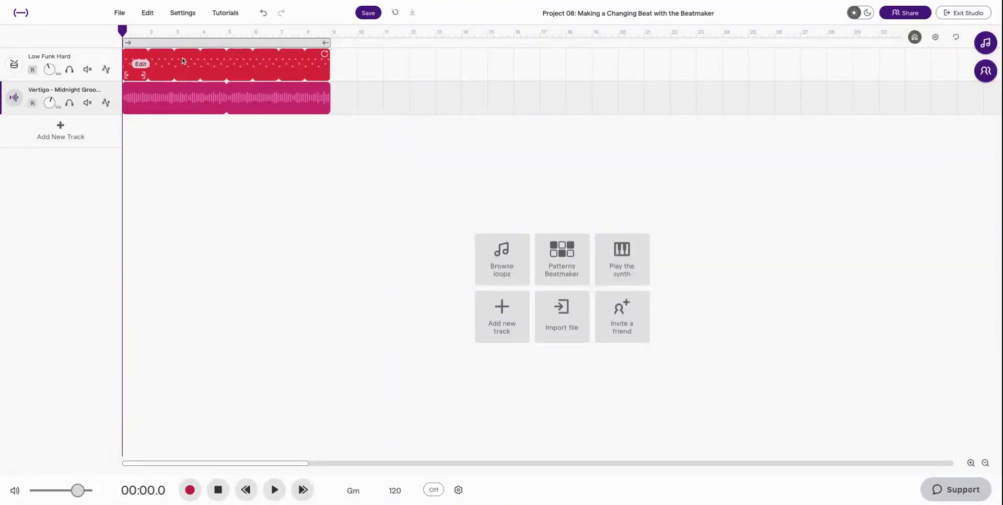
drag(182, 60, 286, 63)
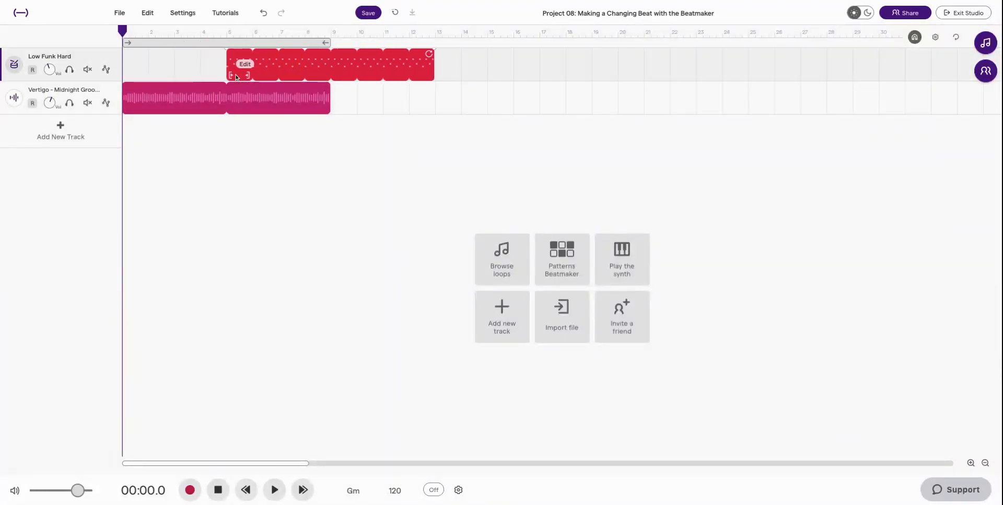
drag(226, 50, 266, 49)
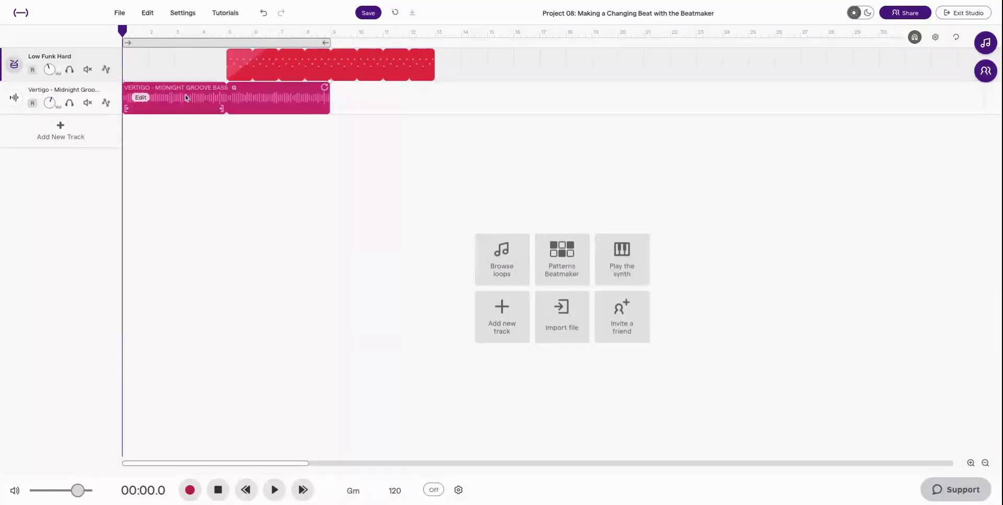
- Audition the drum fade-in, lengthen it to end at bar 9, and listen to it again
key(space)
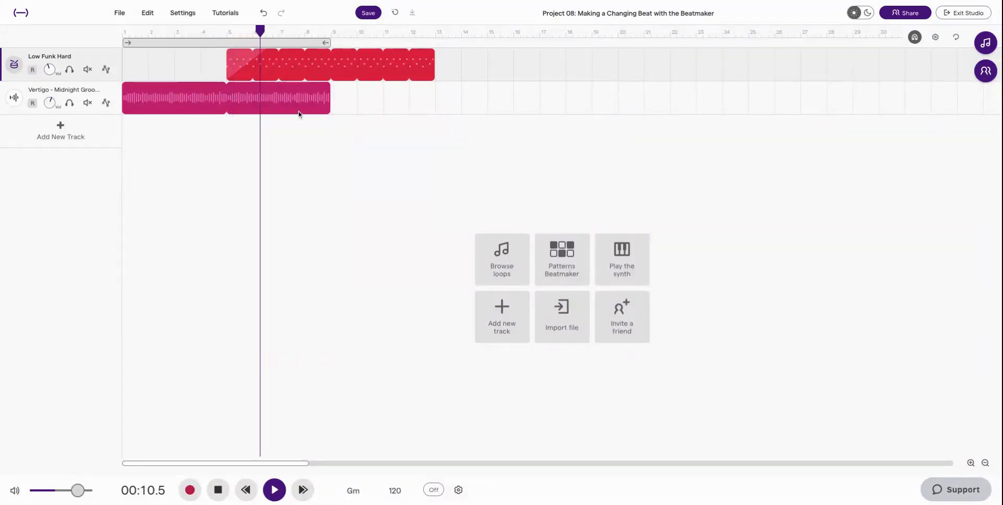
key(space)
drag(267, 50, 333, 55)
key(space)
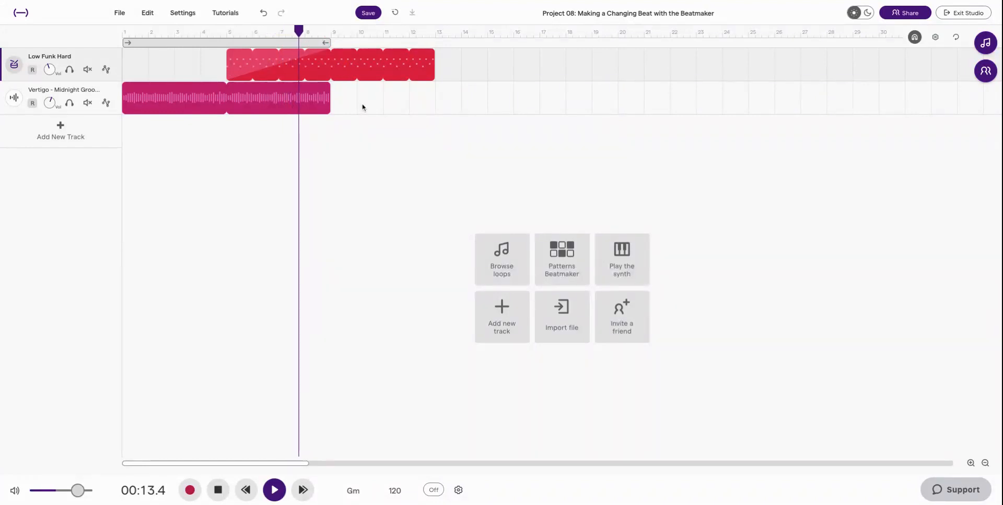
key(space)
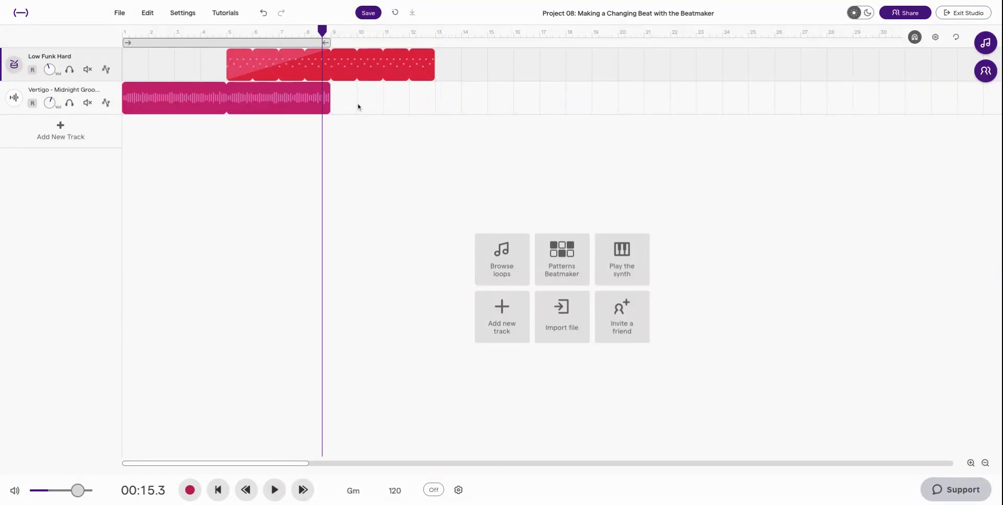
- Extend the looped bass region to bar 21 and the looped drum region to bar 17
drag(329, 87, 642, 87)
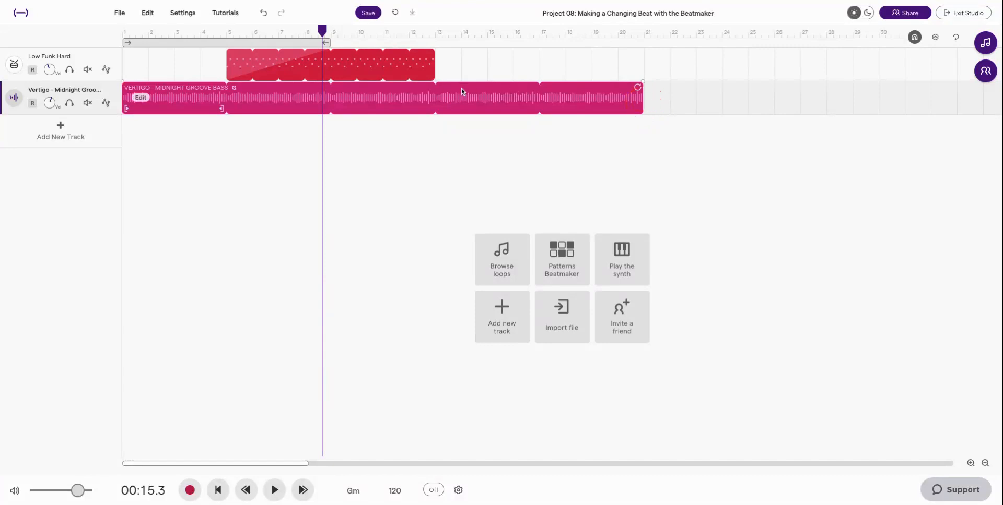
click(428, 58)
drag(427, 54, 534, 62)
click(450, 99)
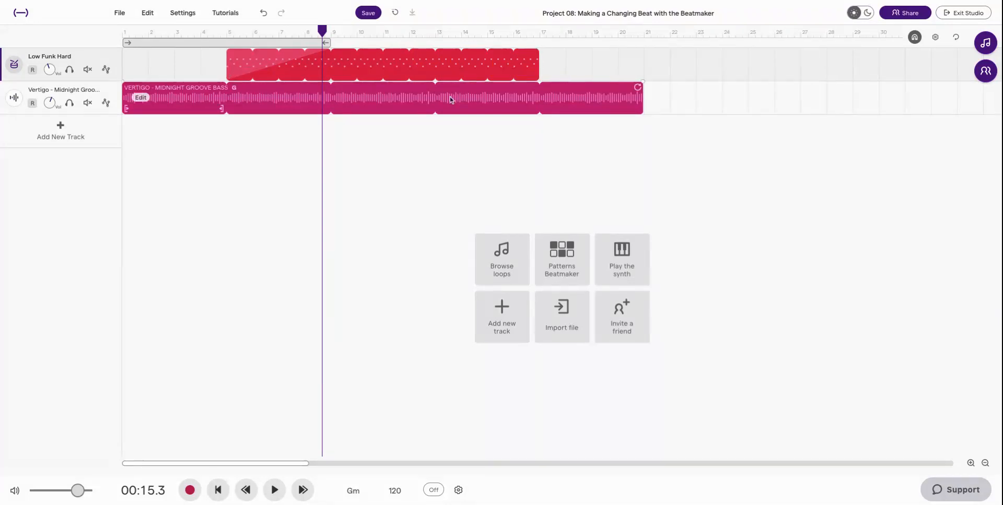
- Open the drum pattern at bar 12 and add a closed hi-hat on step 4, snares on 6 and 8, and kicks on 10 and 11
drag(321, 31, 422, 51)
double_click(422, 52)
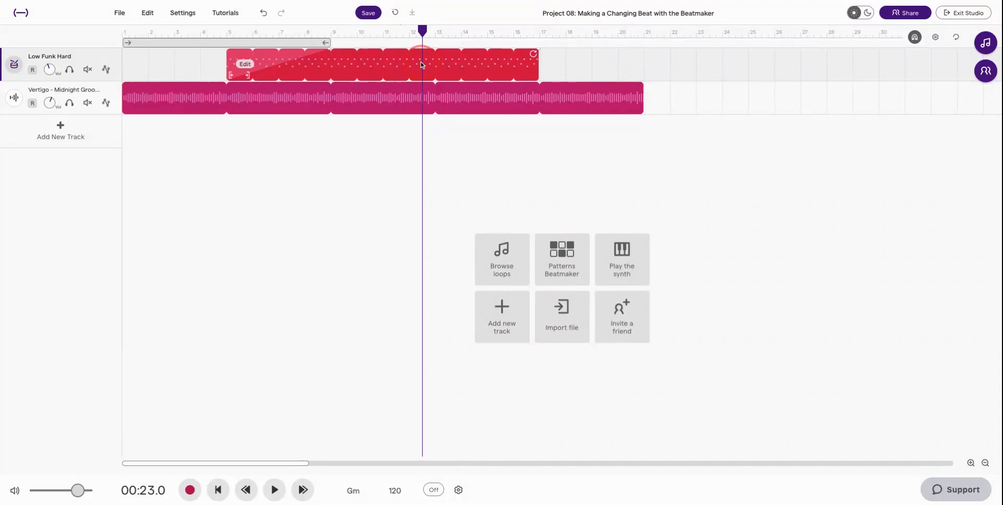
click(423, 31)
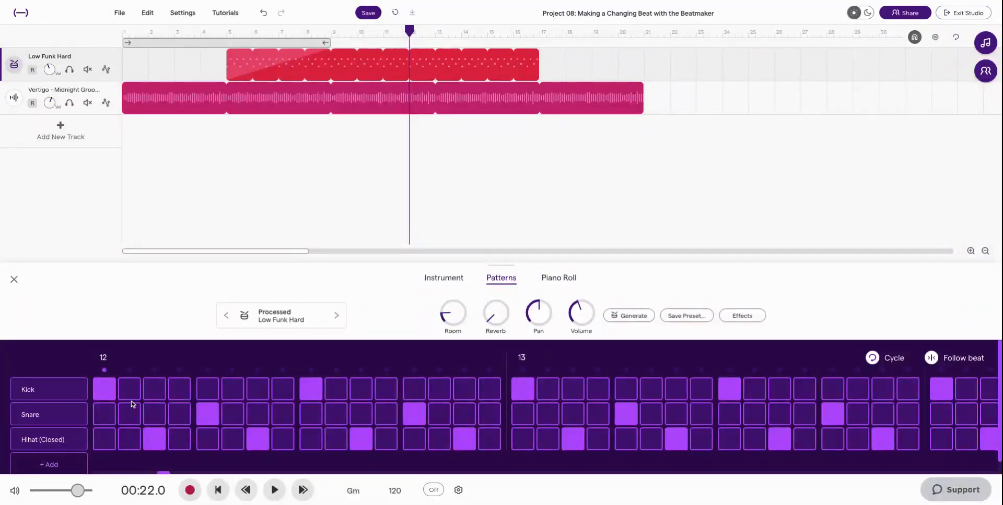
click(187, 443)
click(231, 415)
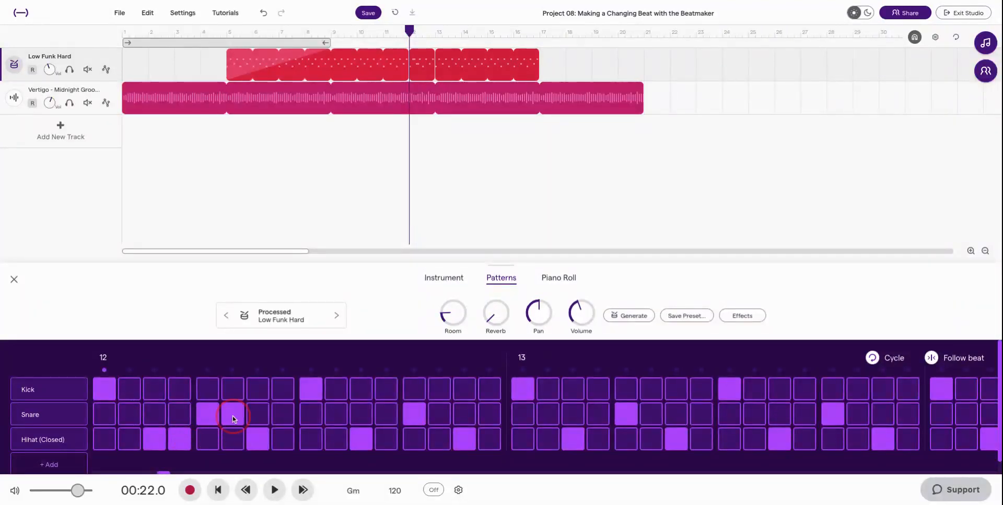
click(281, 422)
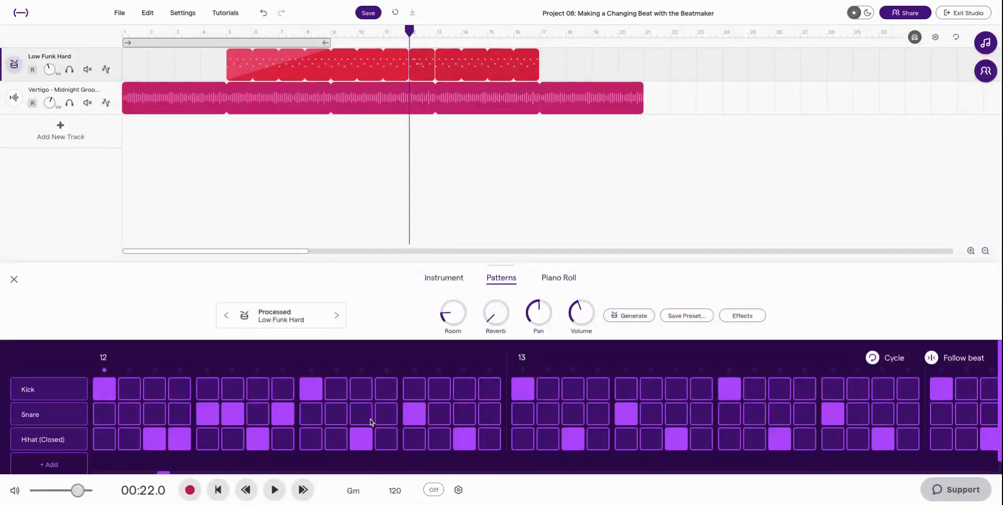
click(341, 389)
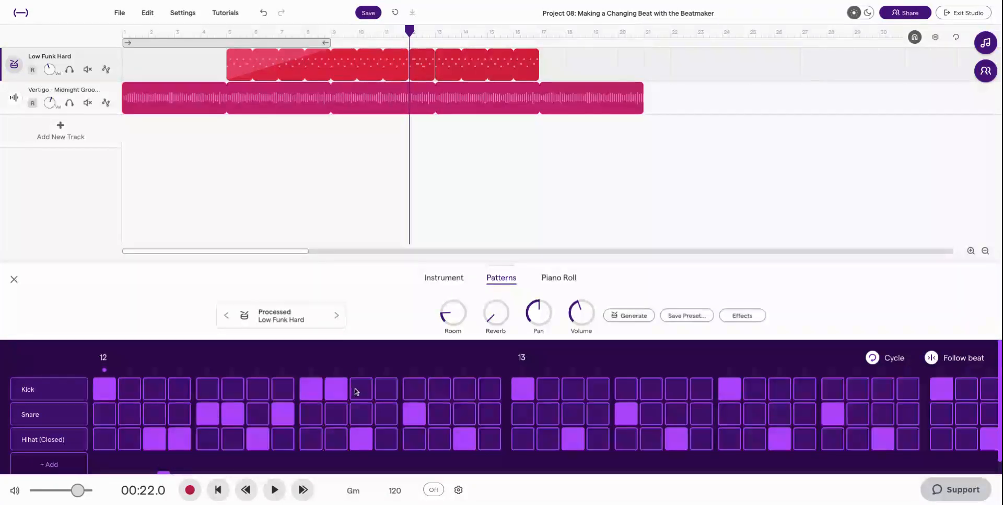
click(361, 389)
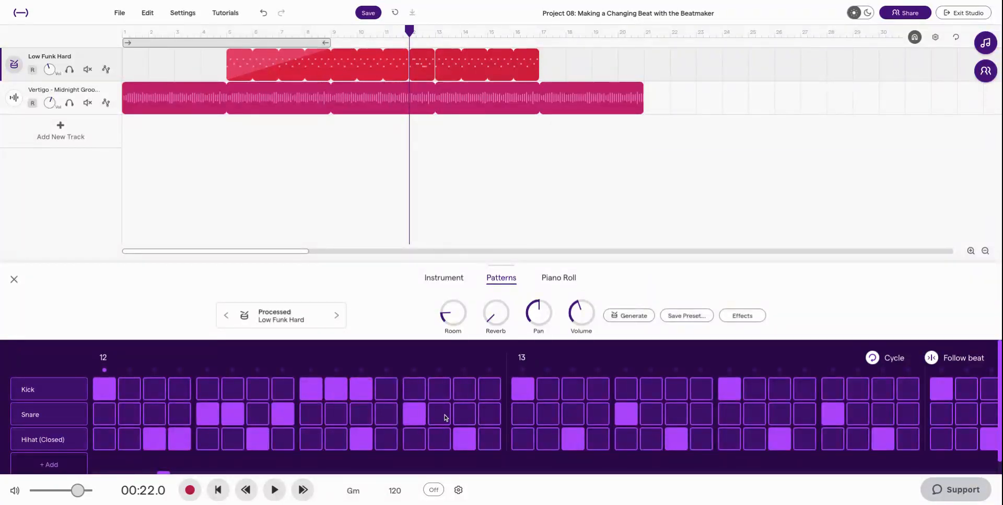
- Complete bar 12's fill by moving the step 15 hi-hat to 14, adding snares on 15 and 16, and kicks on 2 and 16
click(445, 418)
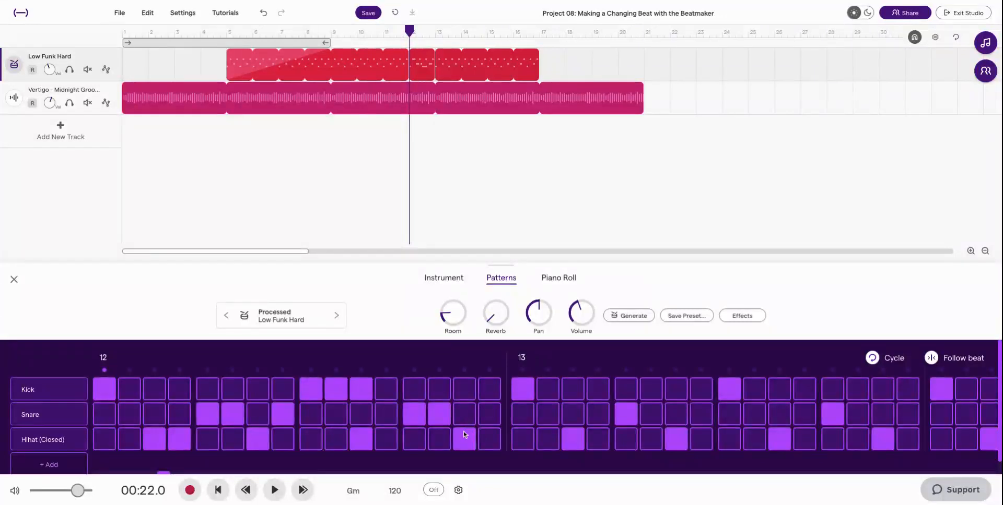
click(443, 436)
click(441, 416)
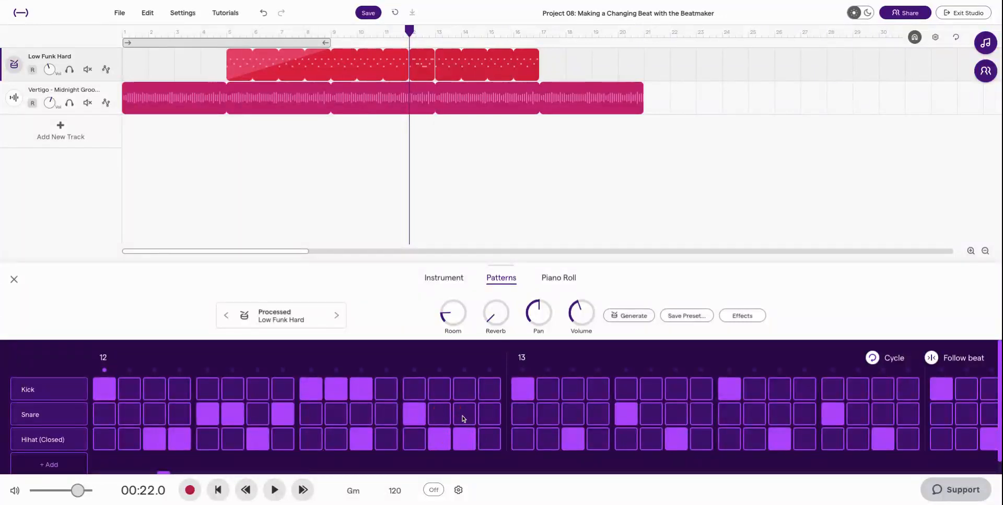
click(462, 416)
click(468, 437)
click(487, 415)
click(489, 389)
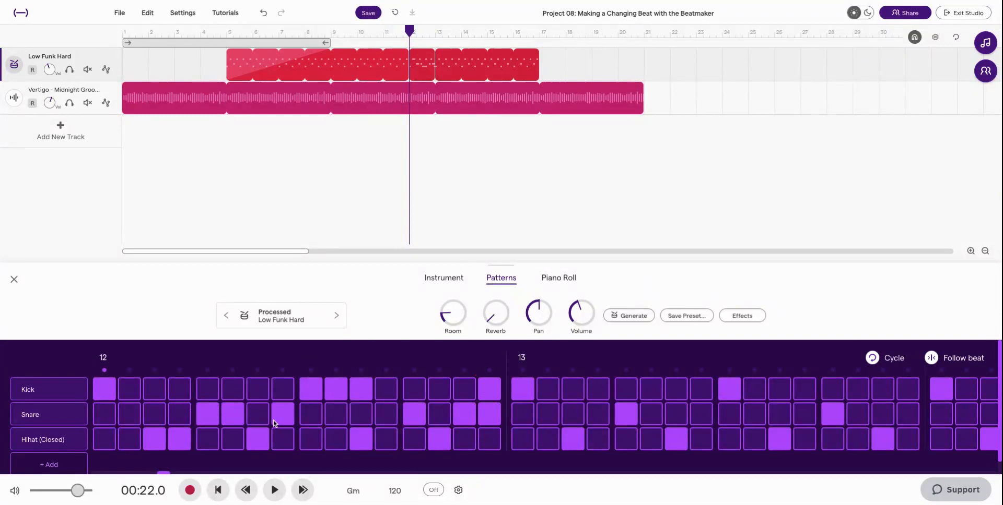
click(138, 394)
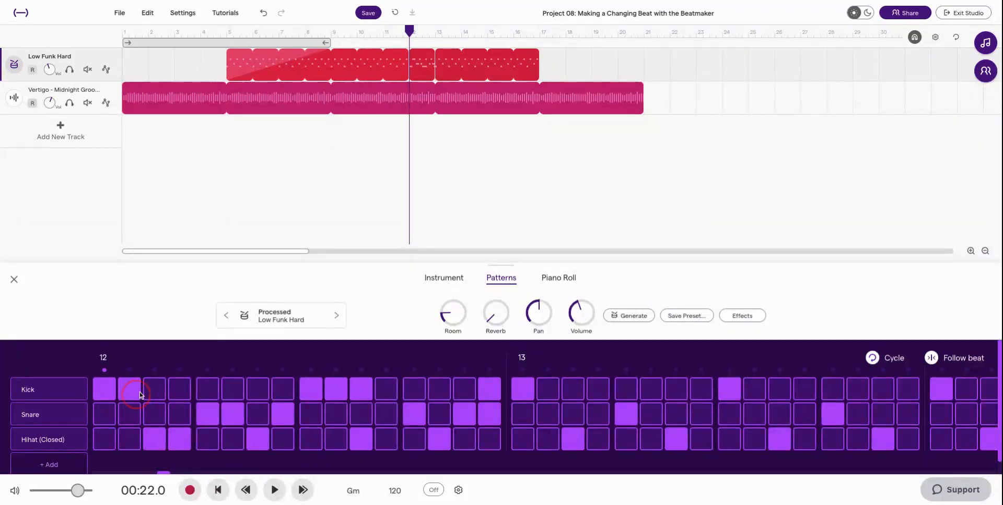
- Play back the arrangement from just before bar 11 to hear the drum fill in bar 12
click(380, 35)
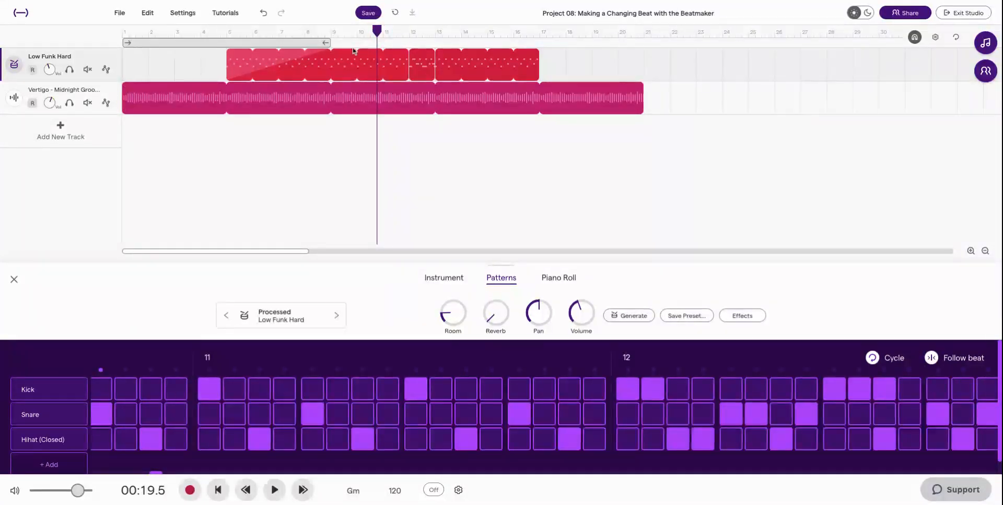
key(space)
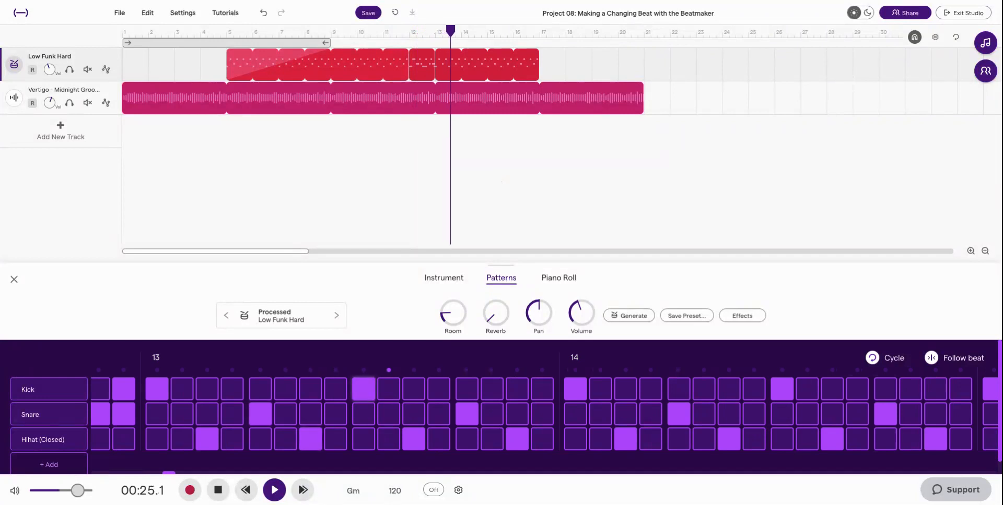
- Stop playback, fade out the bass region from about bar 18 to its end, and extend the drum loop to bar 21
key(space)
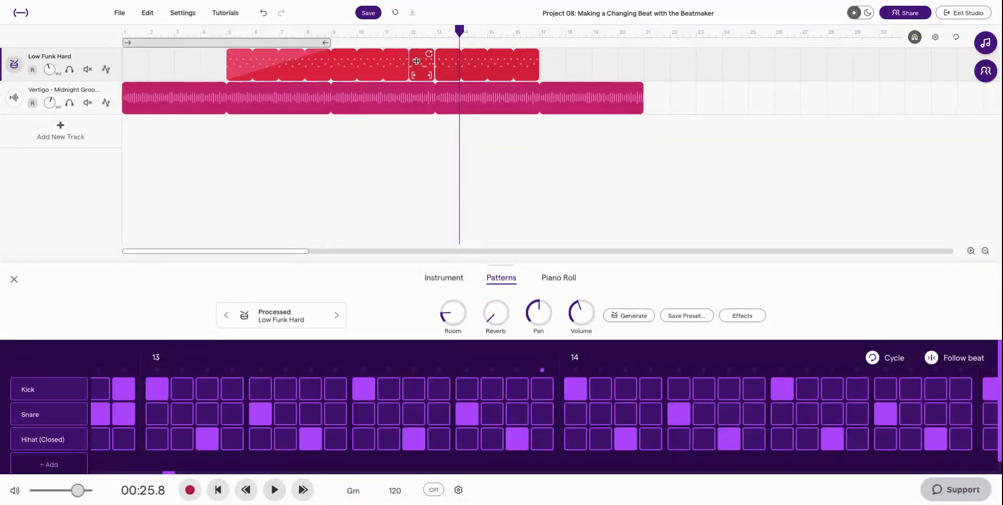
mouse_move(397, 71)
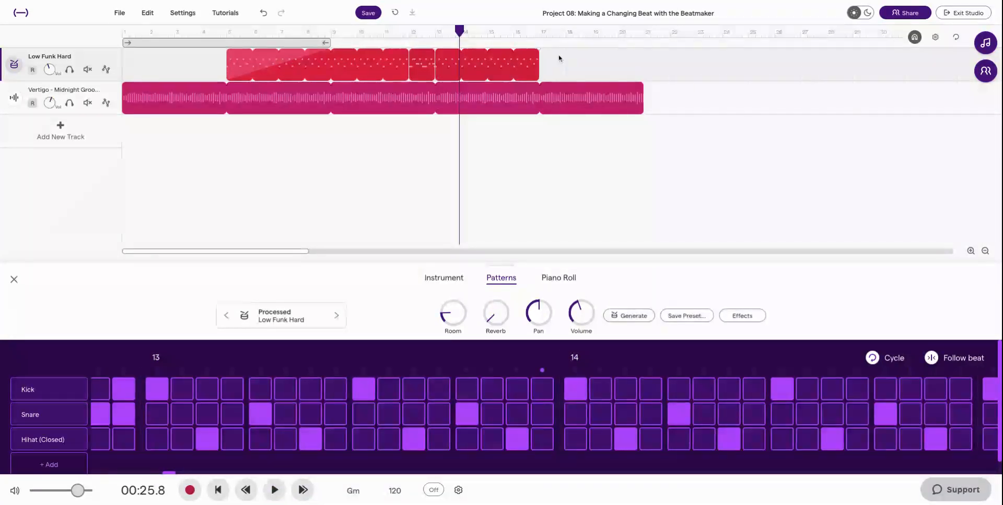
mouse_move(641, 82)
drag(643, 83, 642, 52)
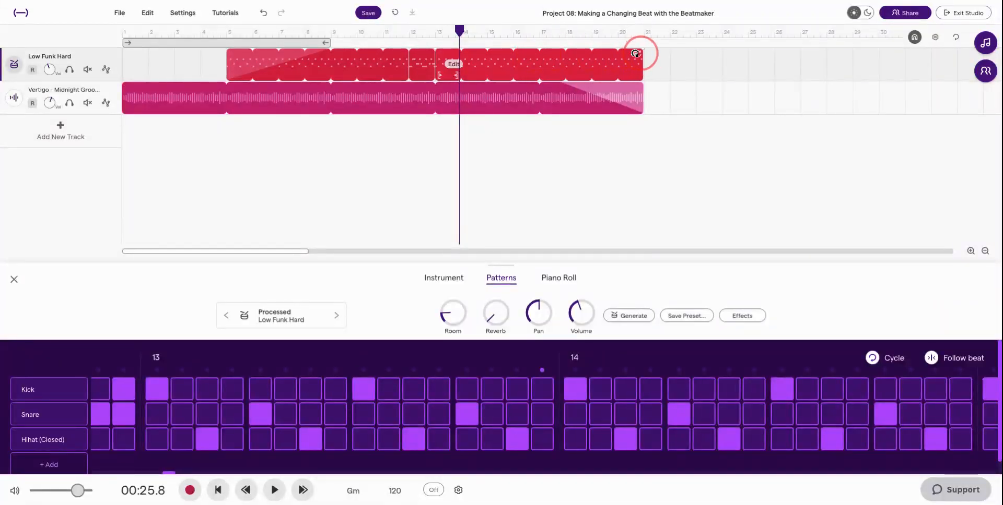
- In bar 20 of the drum pattern, add kicks on steps 2, 3, 4, 10 and 11, add a snare on 6, and remove the step 3 hi-hat
click(618, 31)
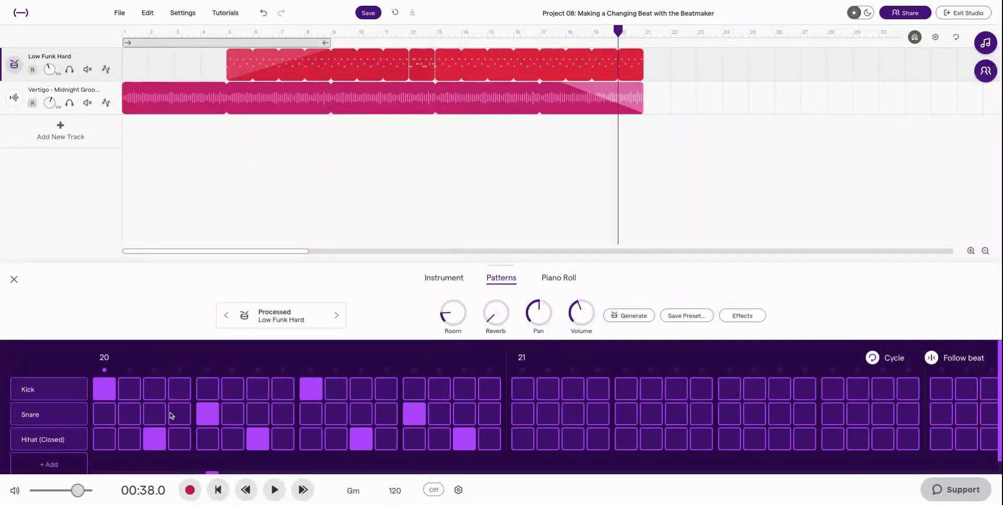
click(128, 392)
click(153, 391)
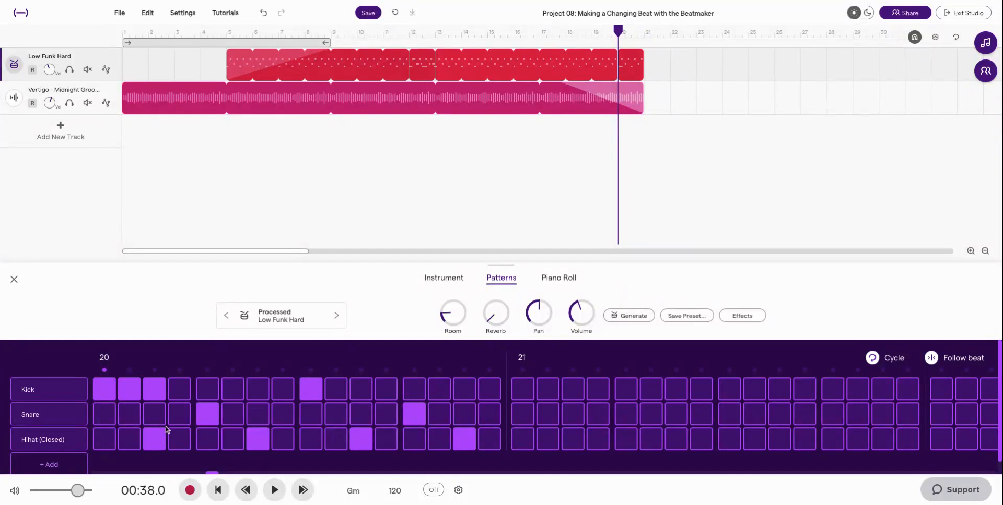
click(165, 431)
click(182, 396)
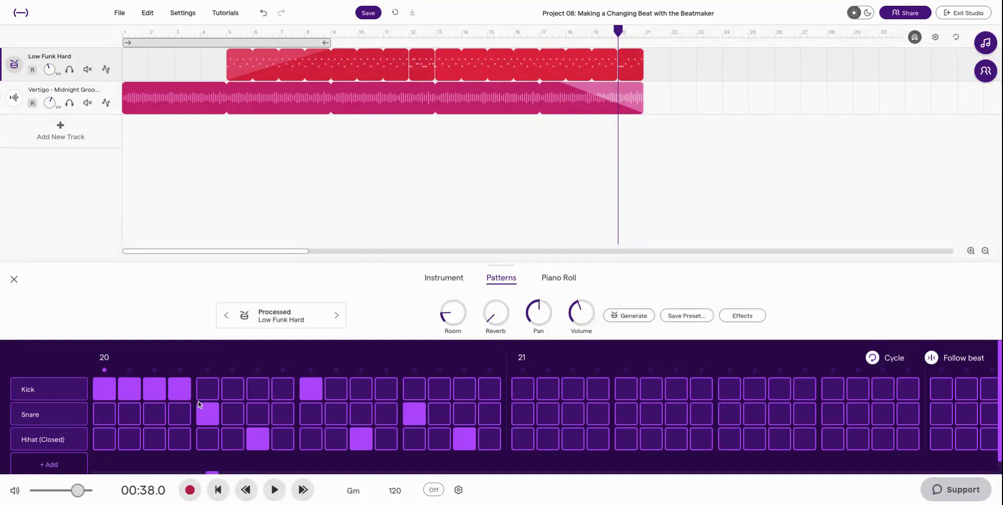
click(235, 415)
click(335, 392)
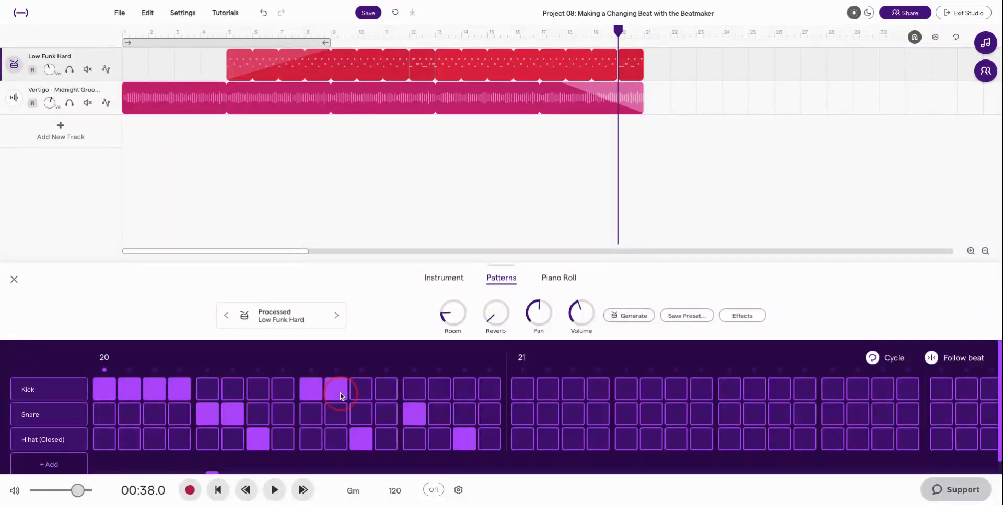
click(361, 394)
- Complete bar 20's fill with hi-hats on steps 10 and 12, snares on 14 and 15, and a kick on 16, removing the step 15 hi-hat
click(366, 440)
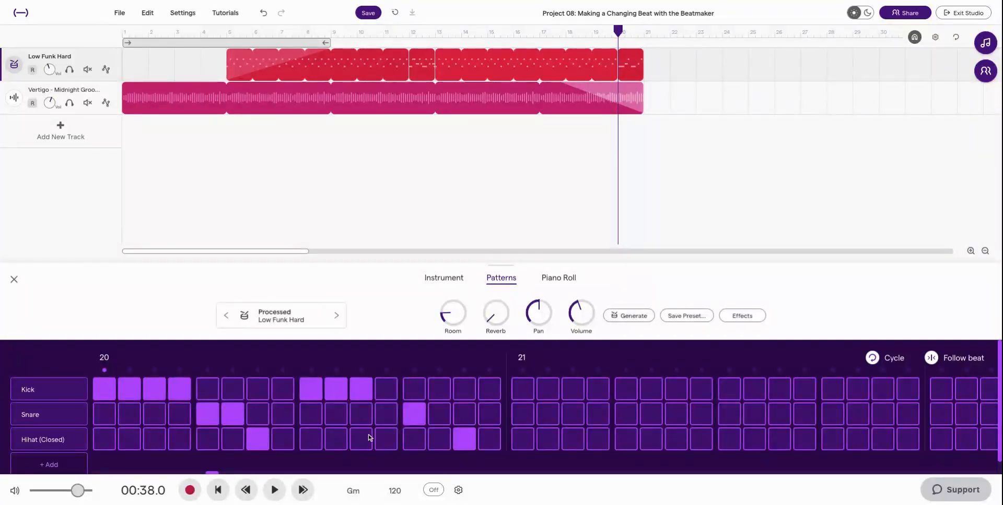
click(365, 438)
click(339, 441)
click(389, 440)
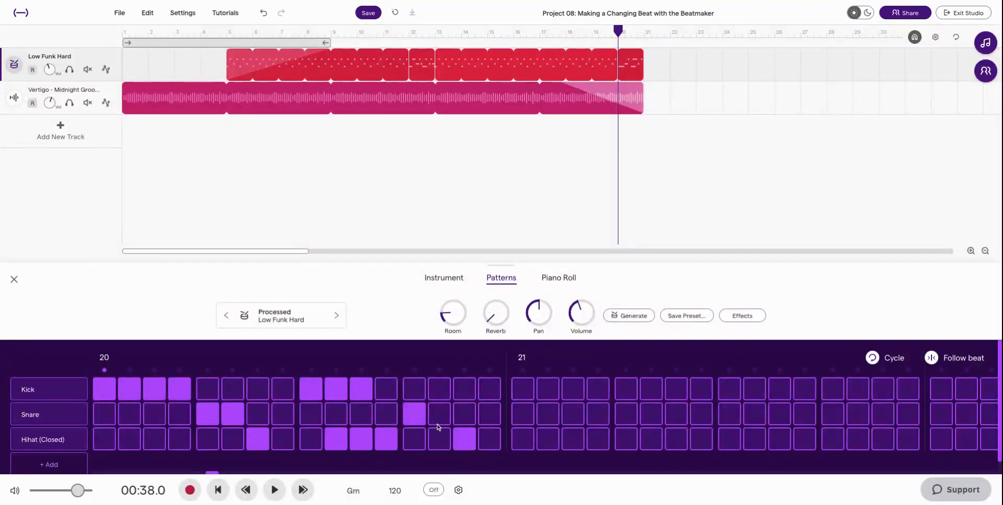
click(466, 436)
click(446, 420)
click(464, 418)
click(494, 395)
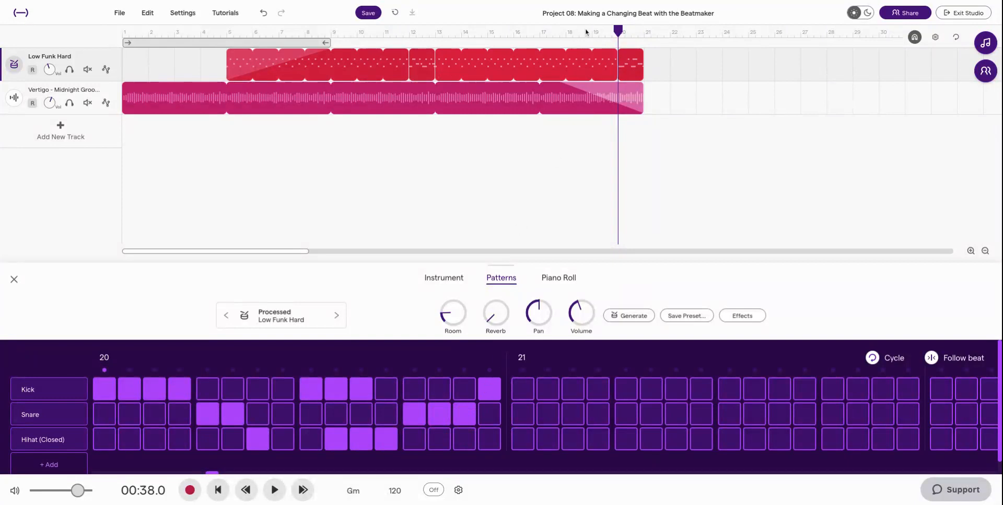
- Play back the ending from about bar 18 and add a final kick on step 1 of bar 21
click(565, 35)
key(space)
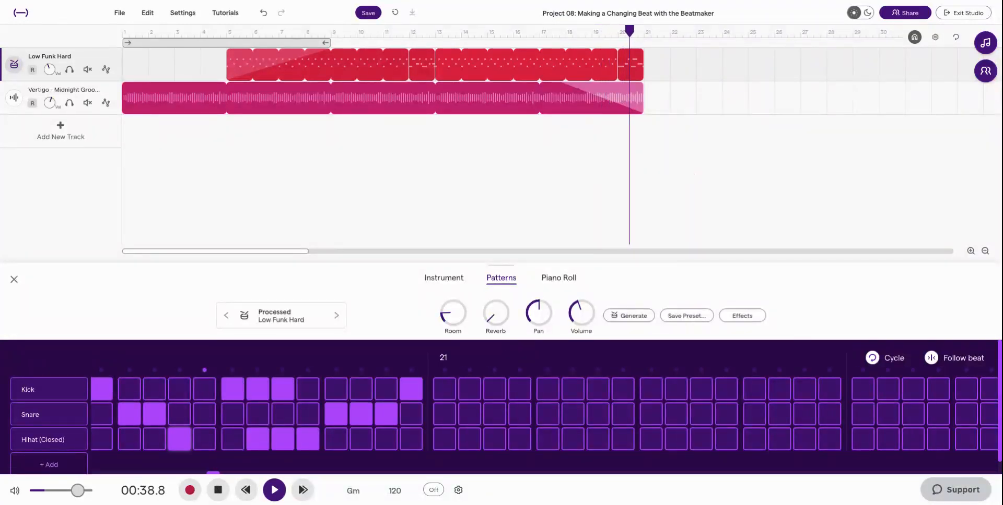
key(space)
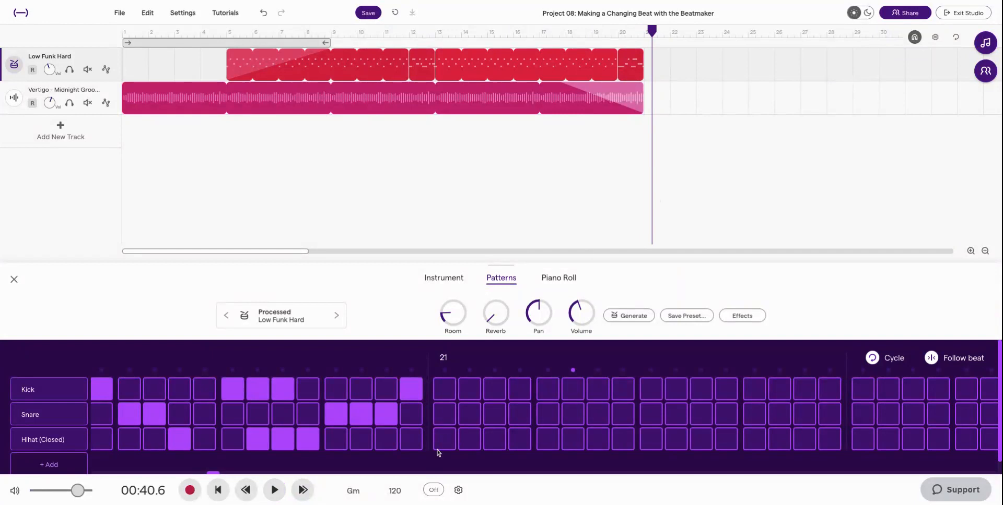
click(444, 388)
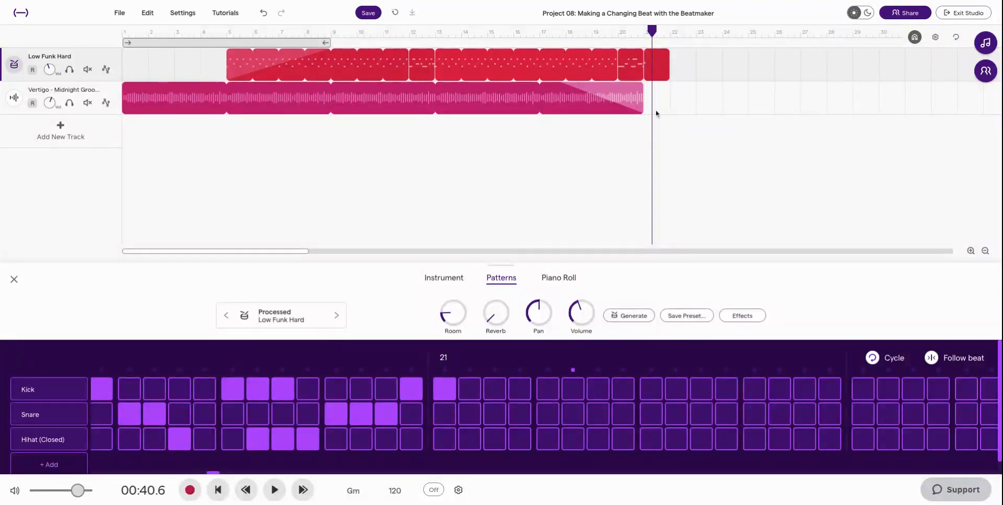
- Filter the loop library by Hip Hop and preview Corazón - Street Seller Shout and a Dark Chi - Atmospheric Marimba loop
click(987, 42)
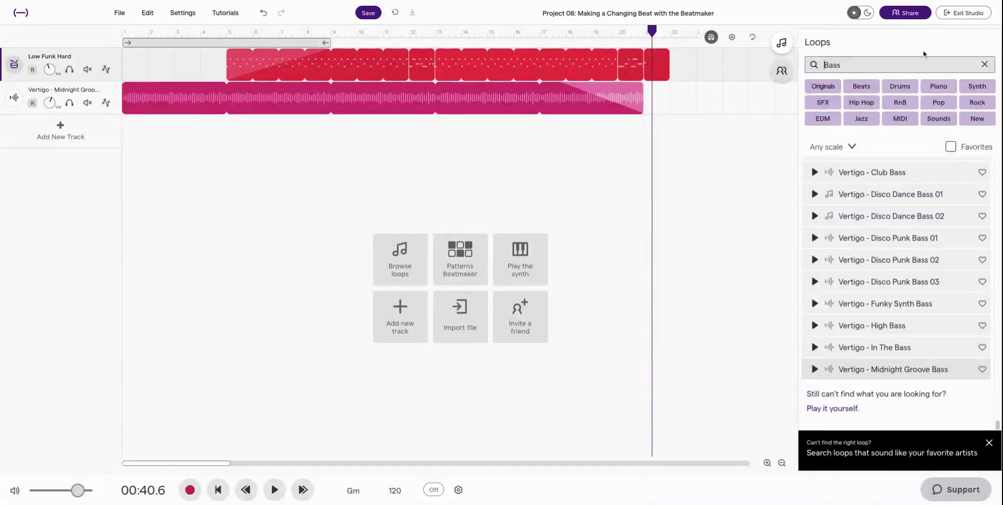
click(984, 65)
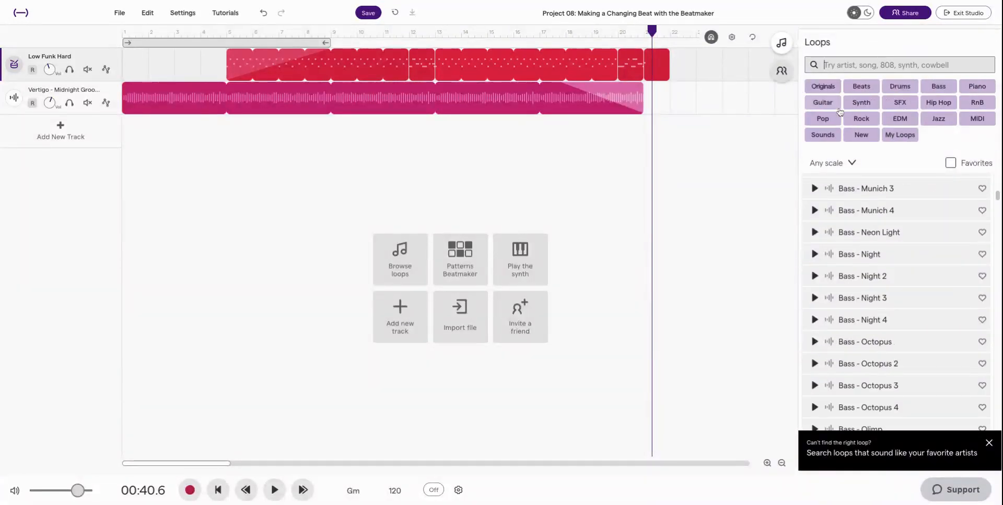
click(944, 102)
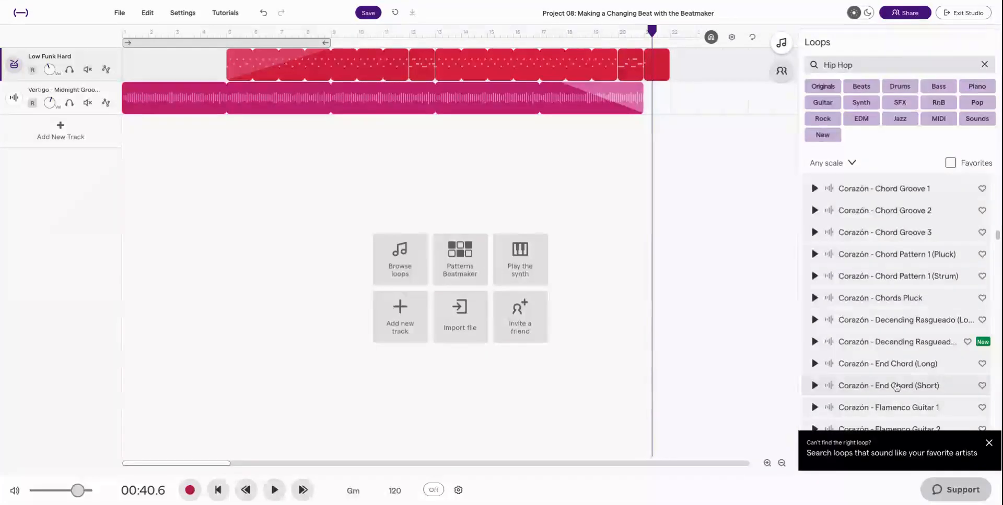
scroll(891, 387, down, 5)
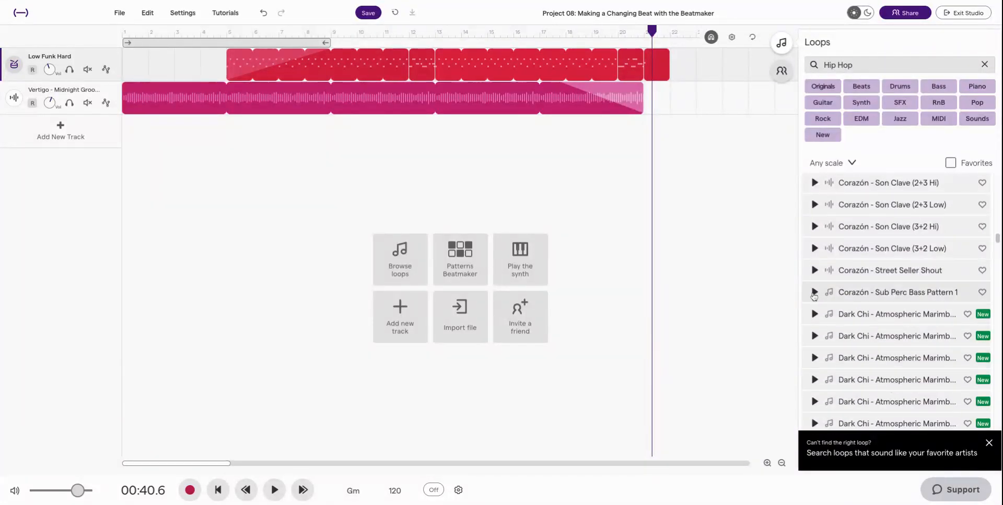
click(815, 271)
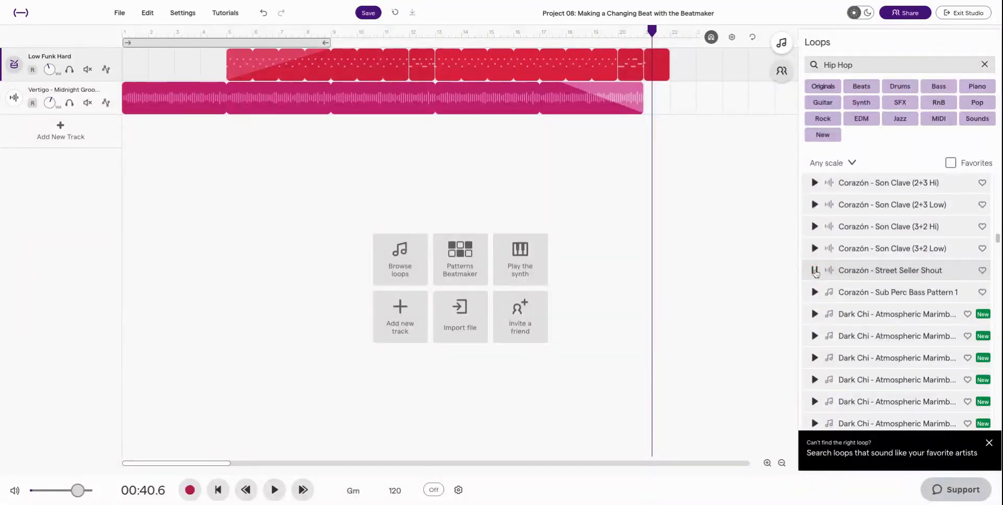
click(814, 271)
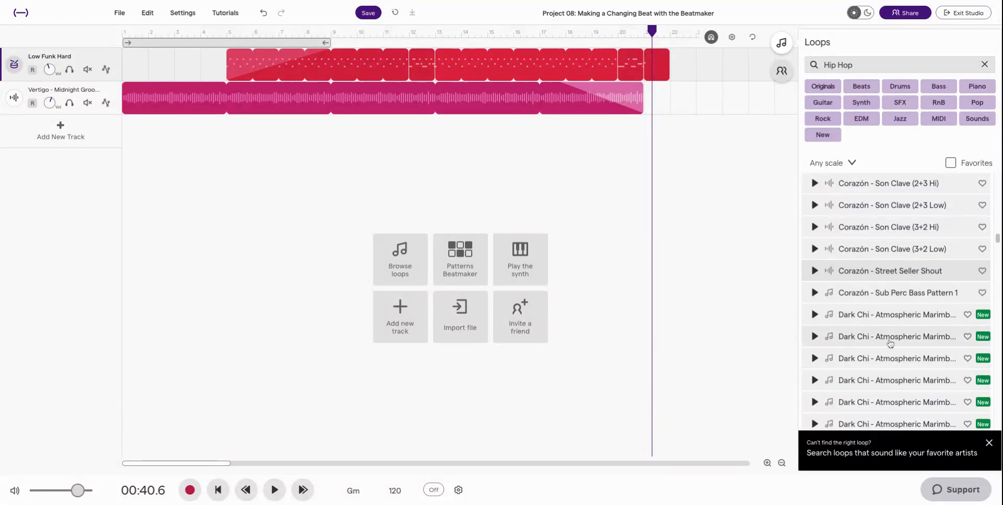
click(814, 359)
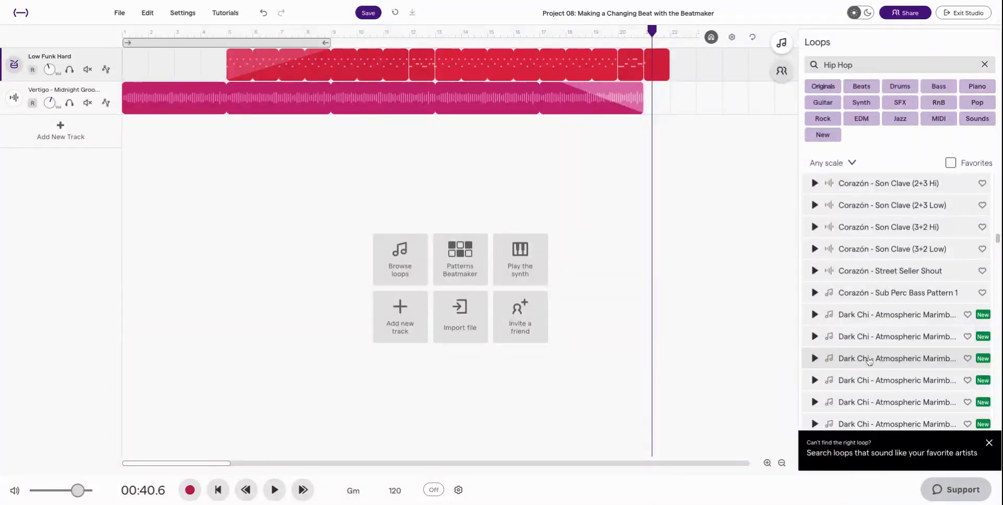
- Add the Dark Chi - Atmospheric Marimba 03 loop on a new track and position it to start at bar 9
drag(868, 360, 553, 251)
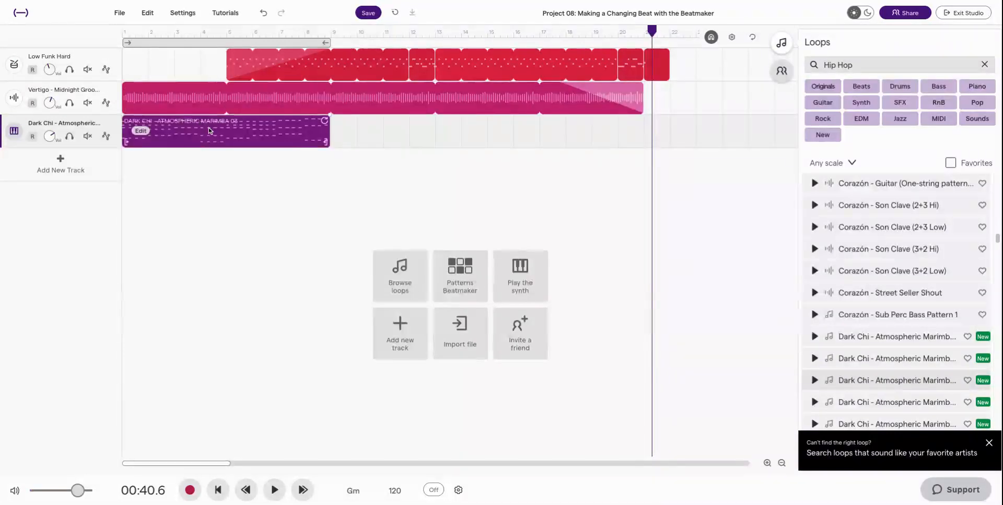
drag(209, 131, 439, 133)
drag(466, 133, 420, 137)
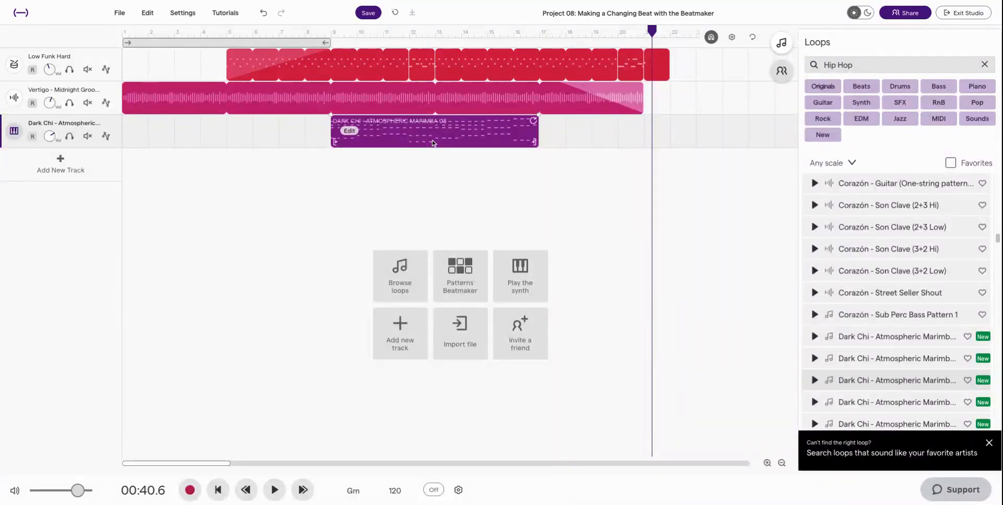
- Play back the arrangement from just before bar 9 through the end to hear the marimba with the drums and bass
click(324, 33)
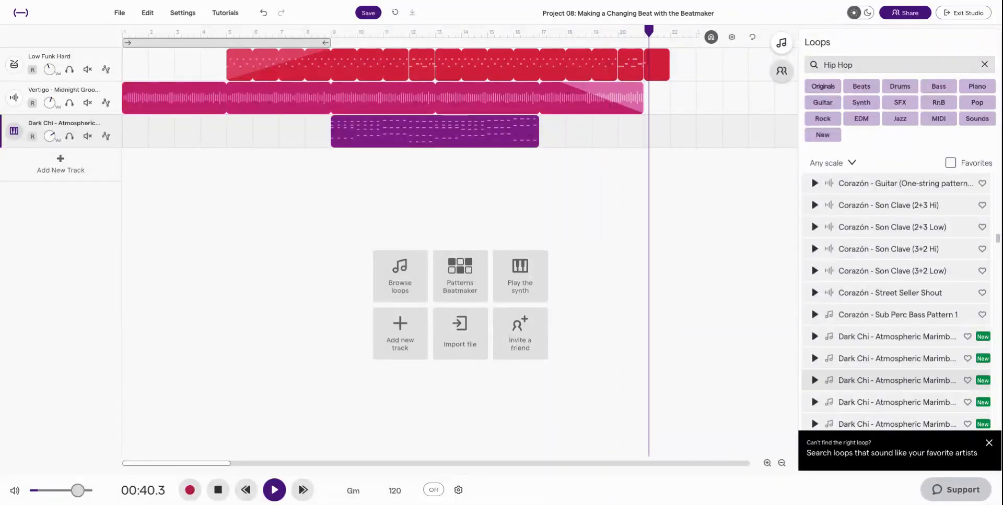
key(space)
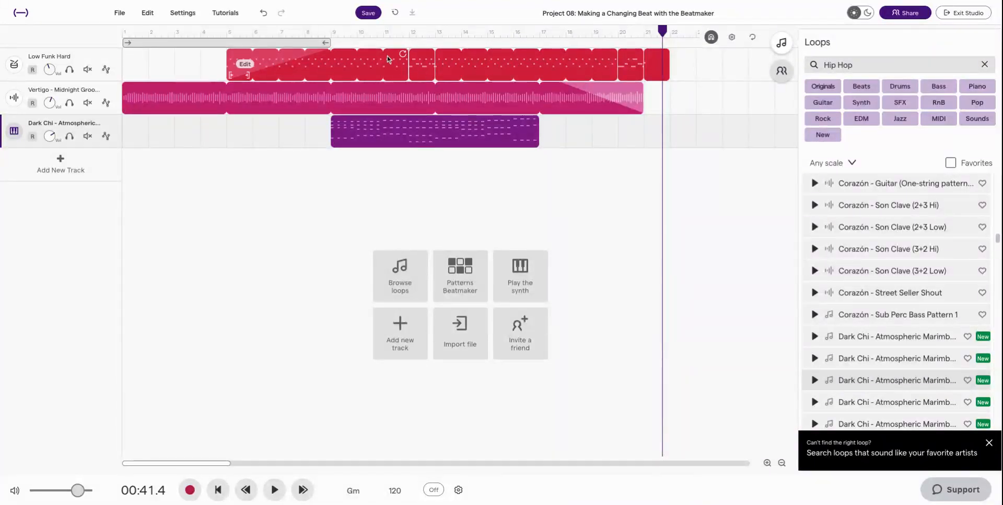
- Open the drum region's pattern and move the playhead to just after the start of bar 13
click(446, 57)
click(451, 63)
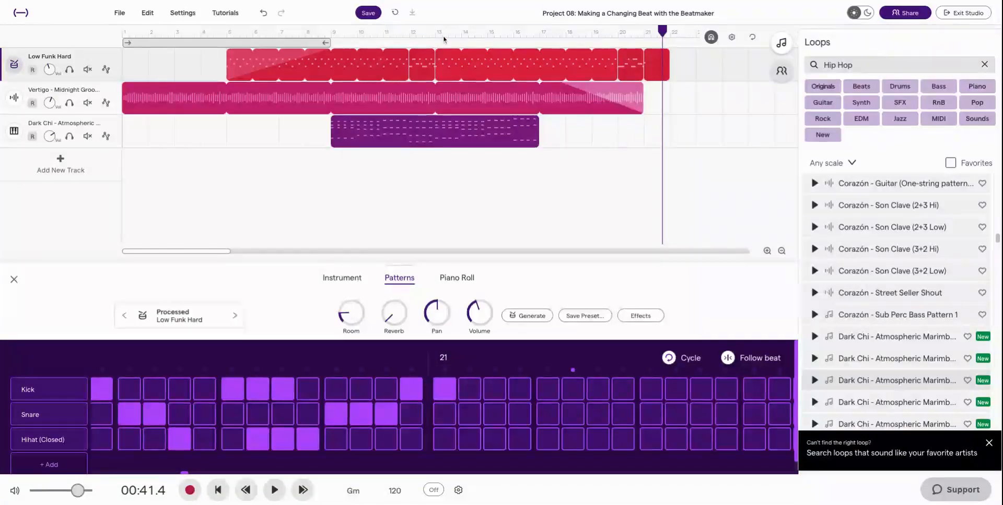
click(446, 56)
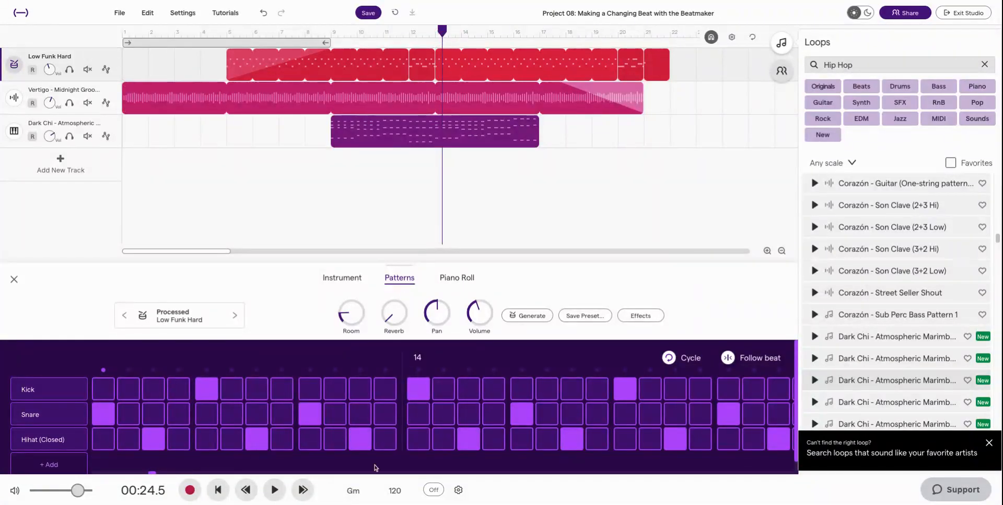
- Raise the project tempo to 137 BPM
click(395, 492)
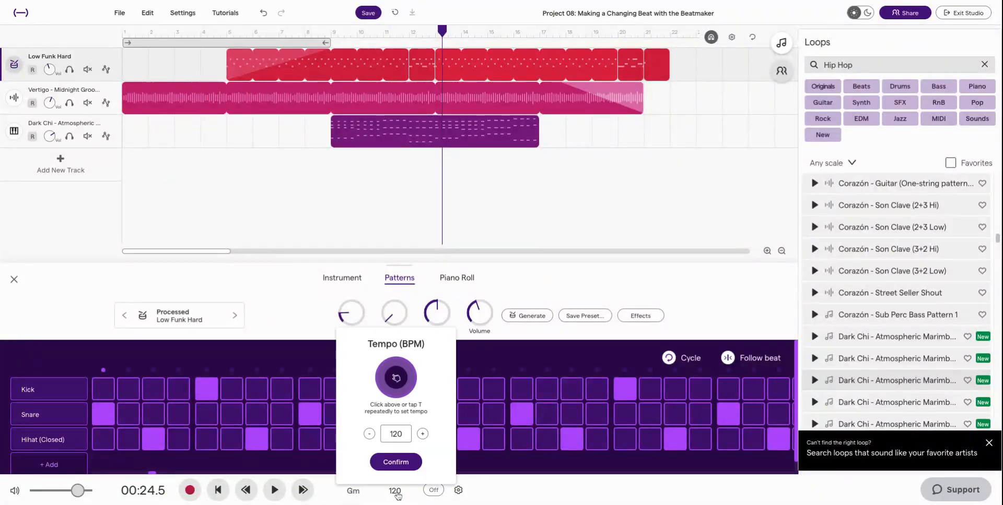
click(422, 435)
click(423, 435)
click(422, 435)
click(422, 435)
click(423, 435)
click(422, 435)
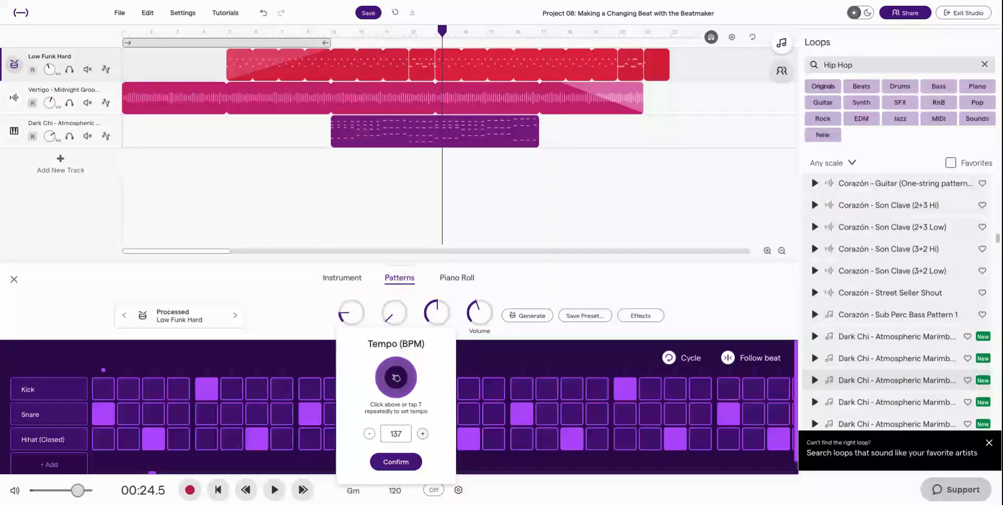
click(385, 461)
click(600, 295)
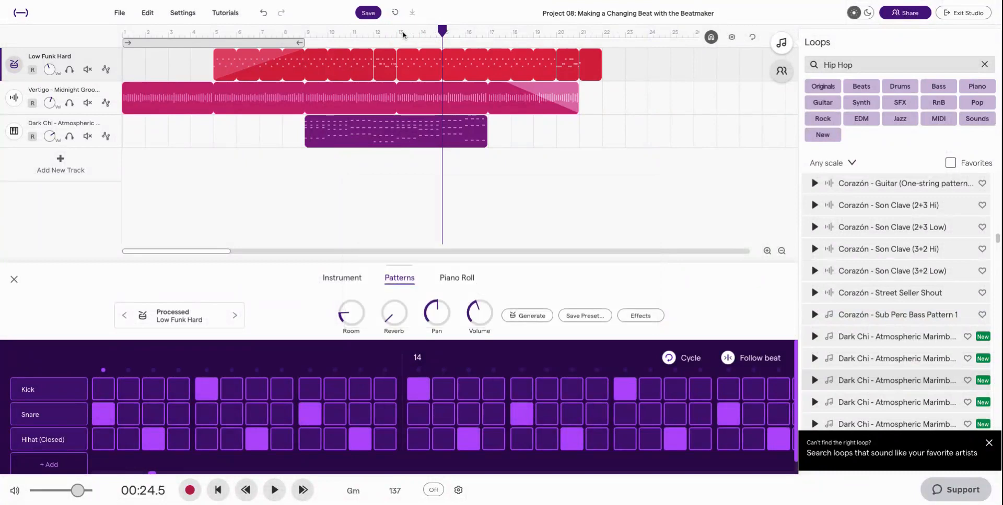
- Play back the arrangement from around bar 15 to hear it at the new tempo
key(space)
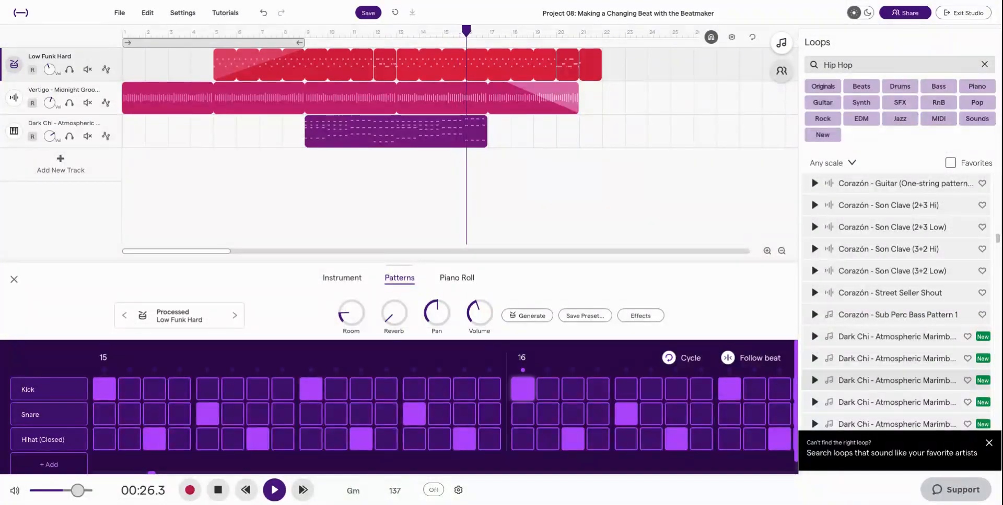
key(space)
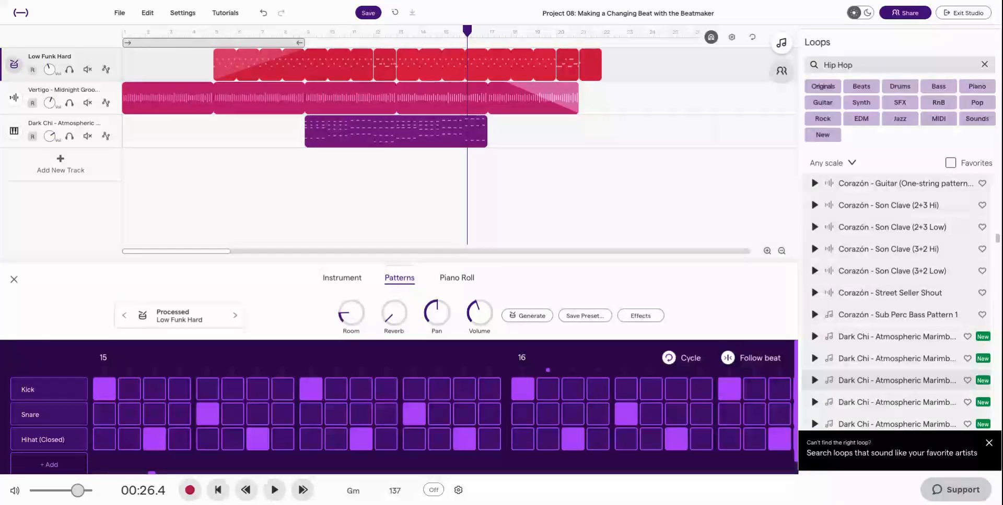
key(space)
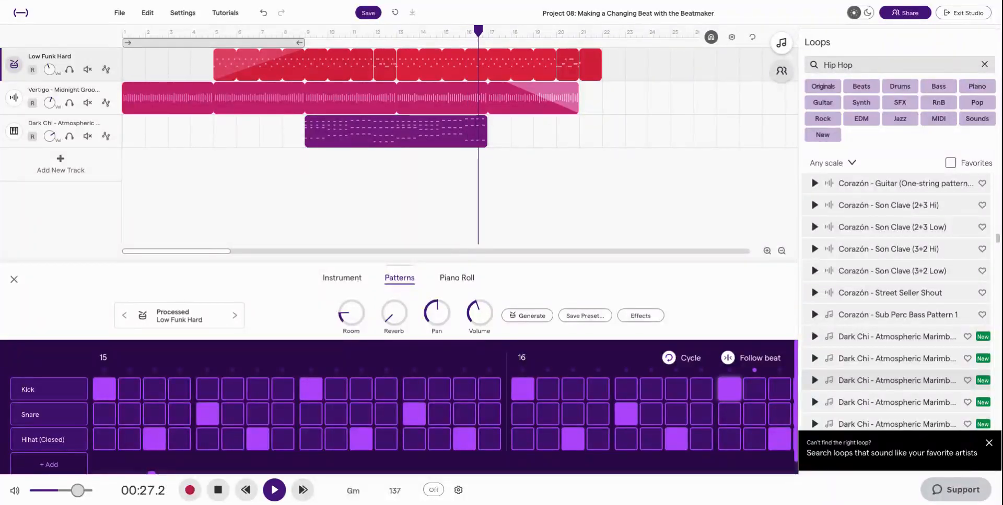